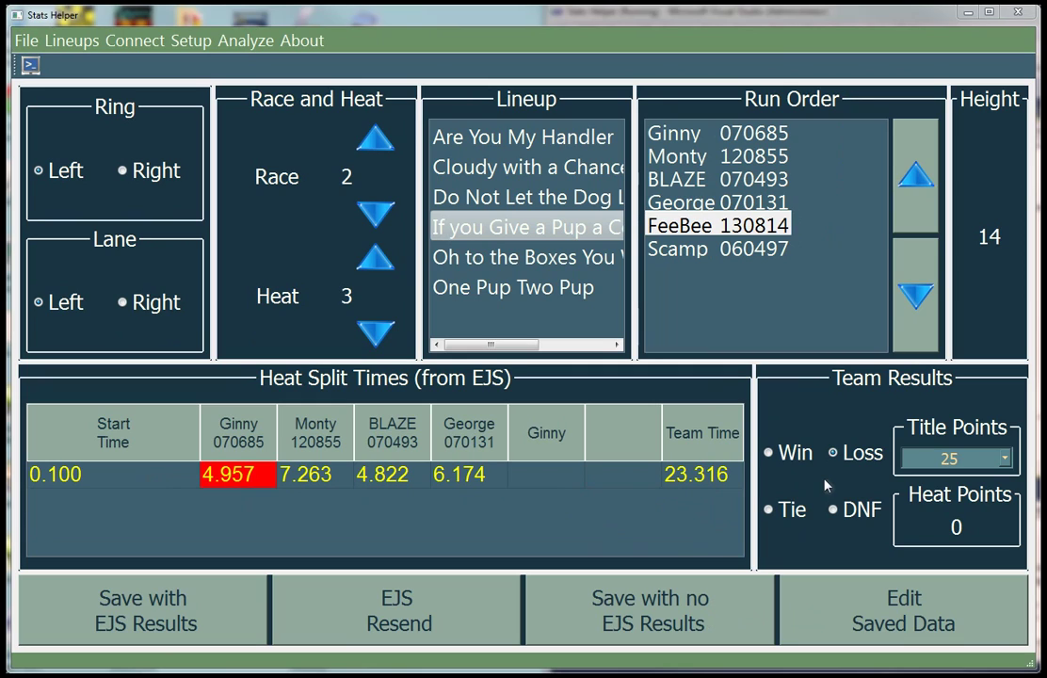
- Score race 2 heat 3 as DNF instead of Win, dropping title points to 0
click(770, 454)
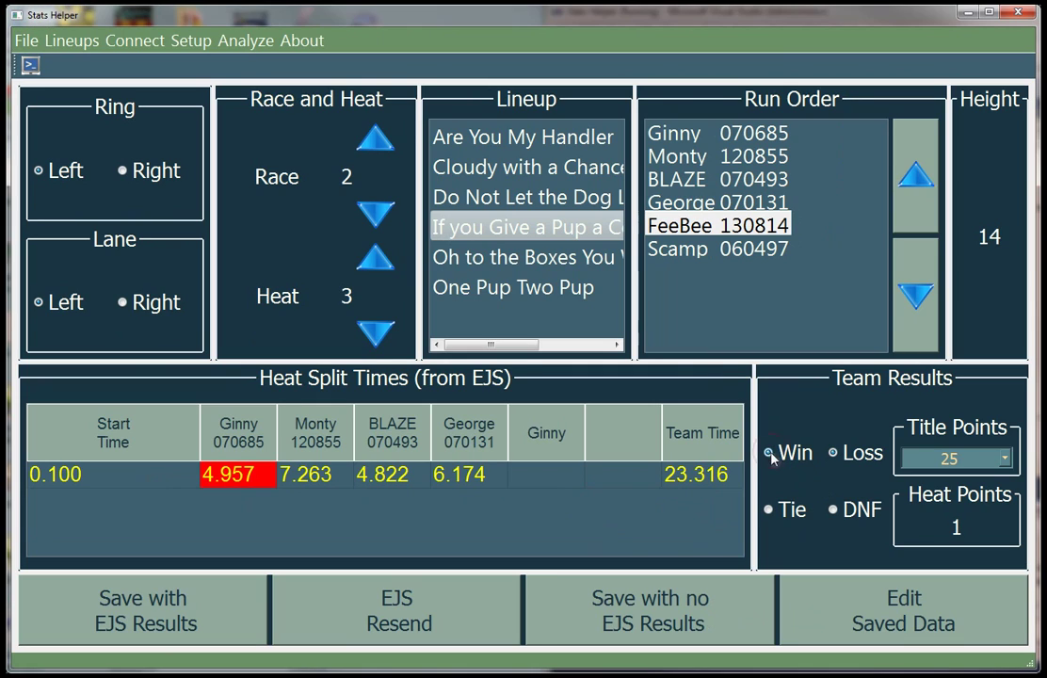
click(834, 510)
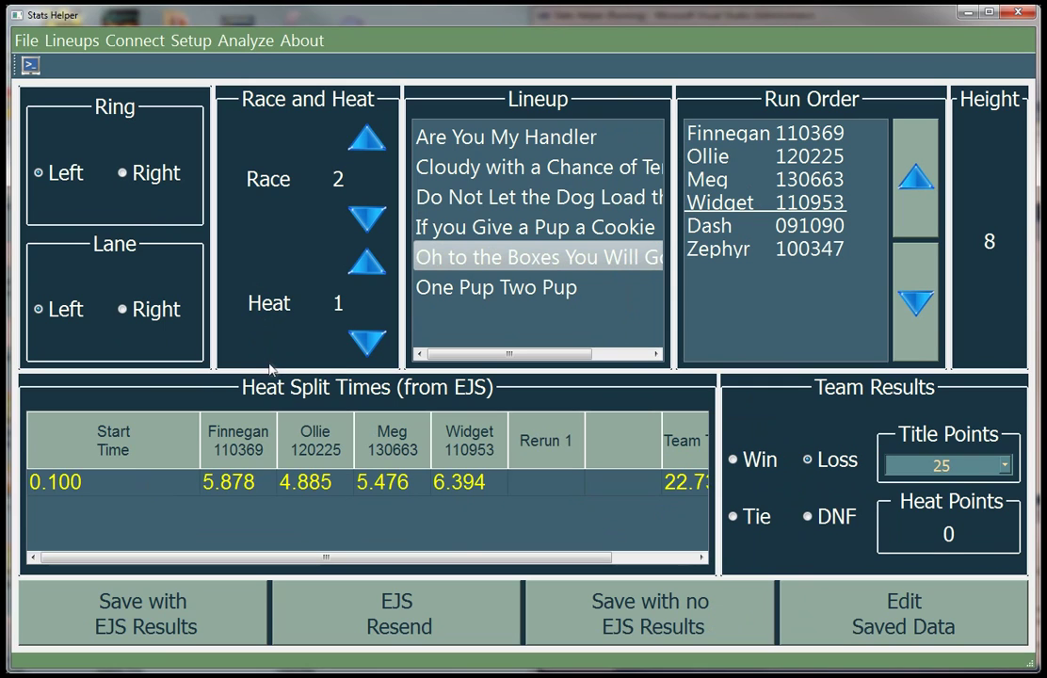
drag(271, 371, 269, 343)
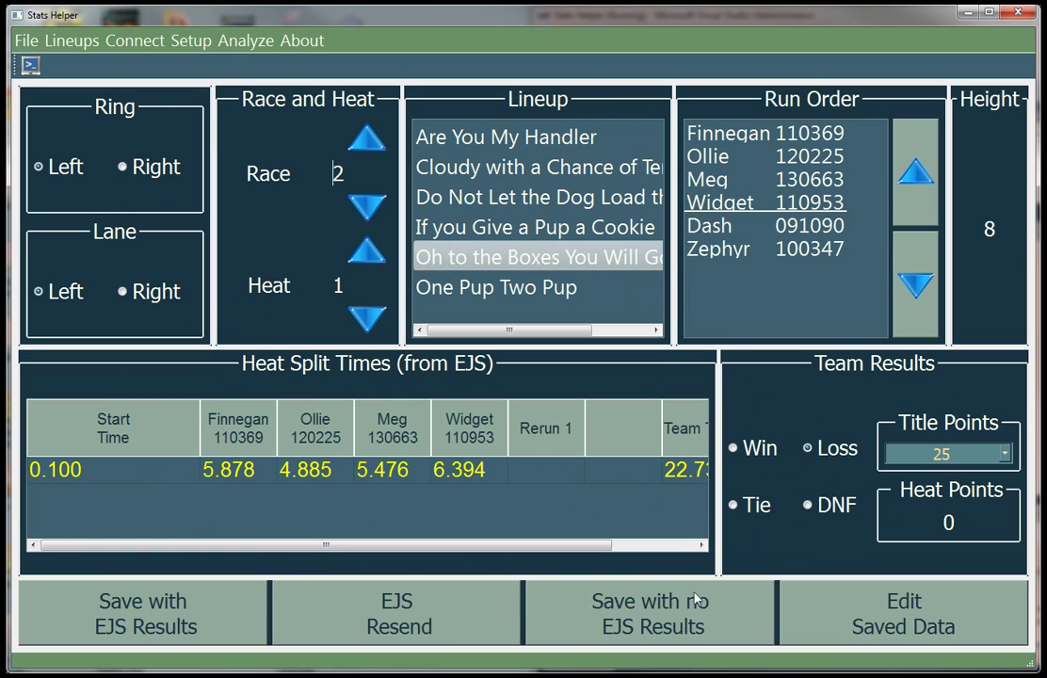
mouse_move(698, 576)
mouse_down()
mouse_move(697, 563)
mouse_move(694, 571)
mouse_up()
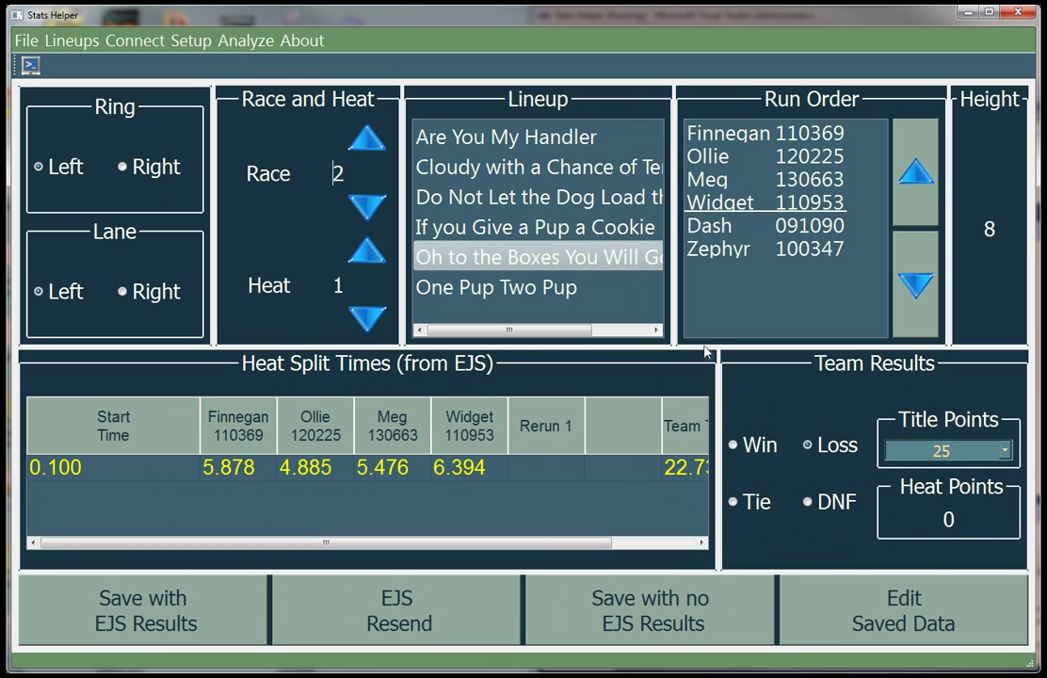
mouse_move(708, 346)
mouse_down()
mouse_move(701, 386)
mouse_move(701, 363)
mouse_up()
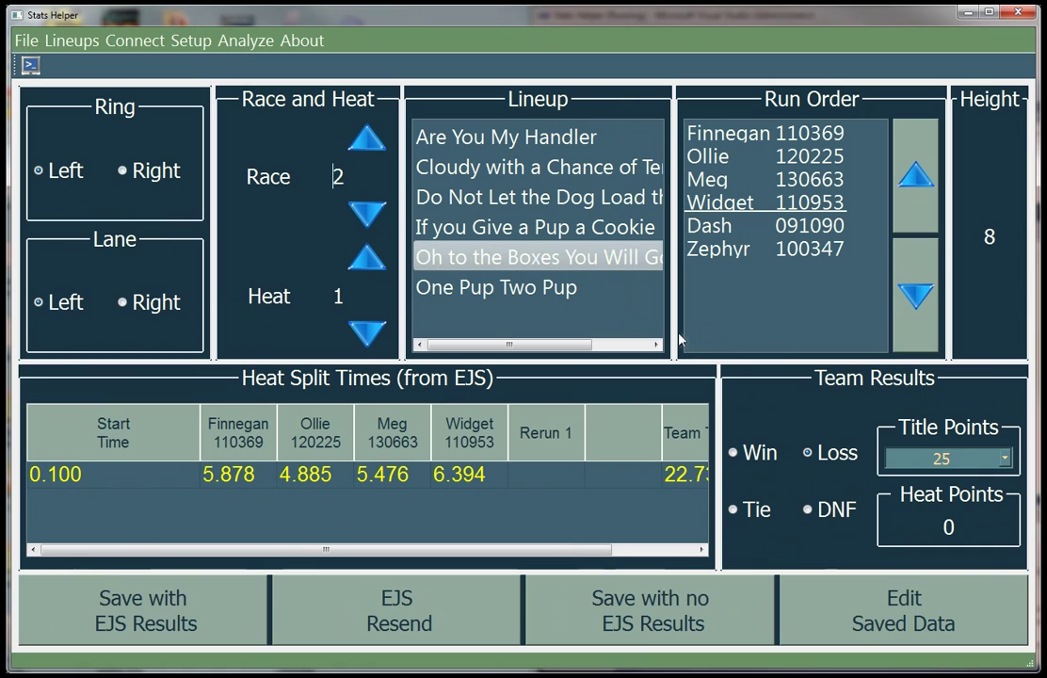
drag(673, 322, 633, 311)
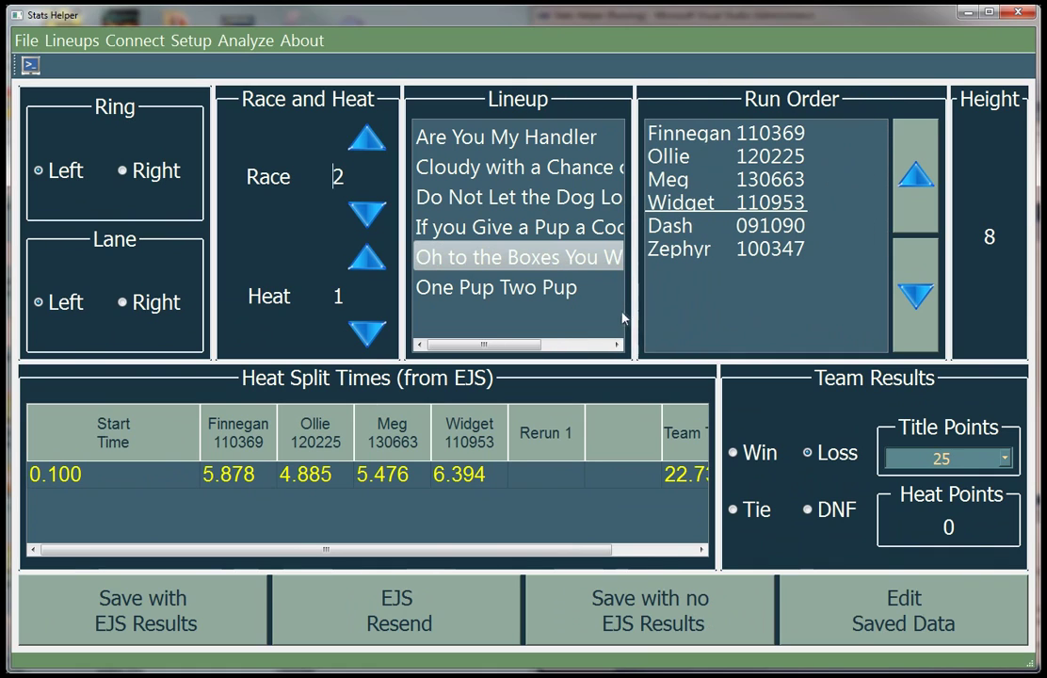
mouse_move(402, 226)
mouse_down()
mouse_move(369, 230)
mouse_move(419, 237)
mouse_up()
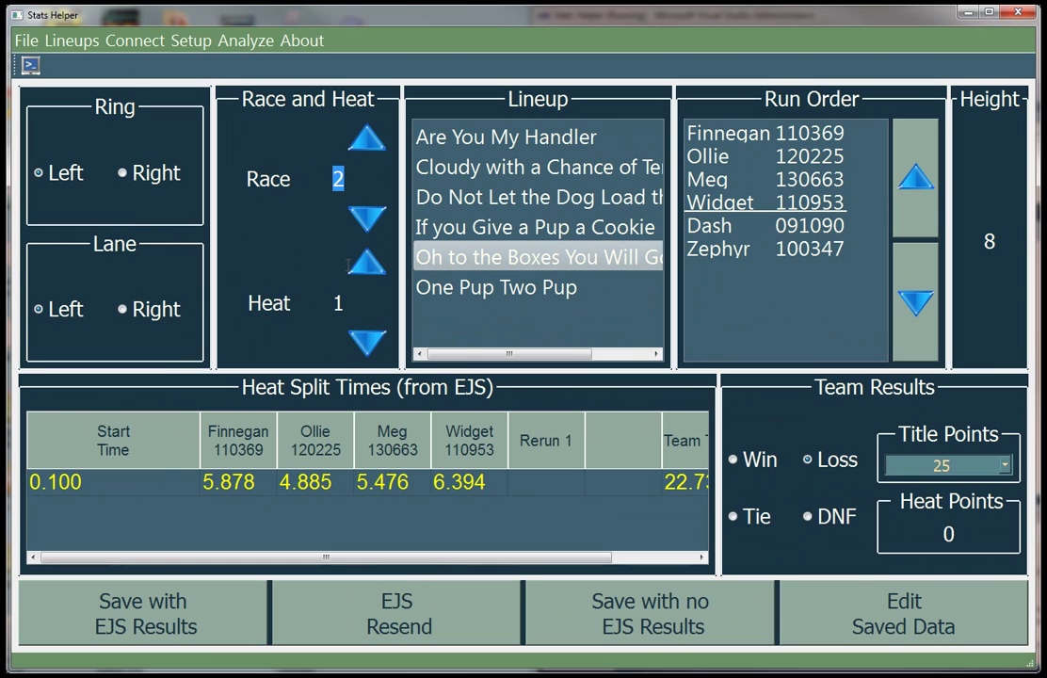
- Step the race number down and back to 2, then widen Race and Heat and shorten the top panels
click(367, 218)
click(366, 141)
drag(41, 370, 42, 361)
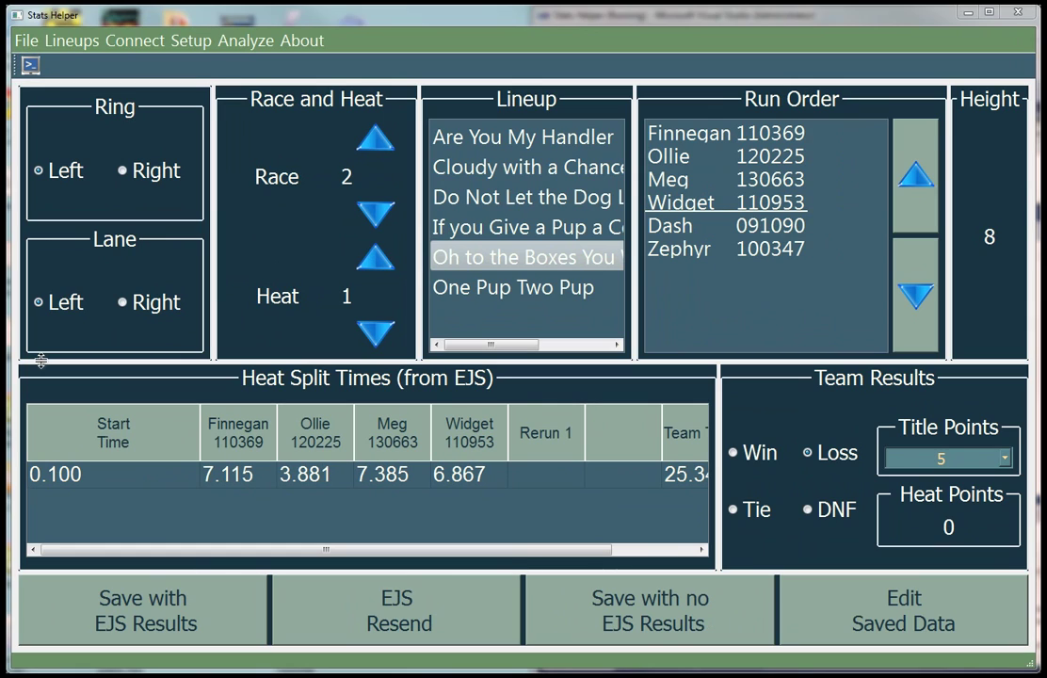
- Select the 'Do Not Let the Dog…' lineup of Bender, Faye, Kip and Andy
click(542, 194)
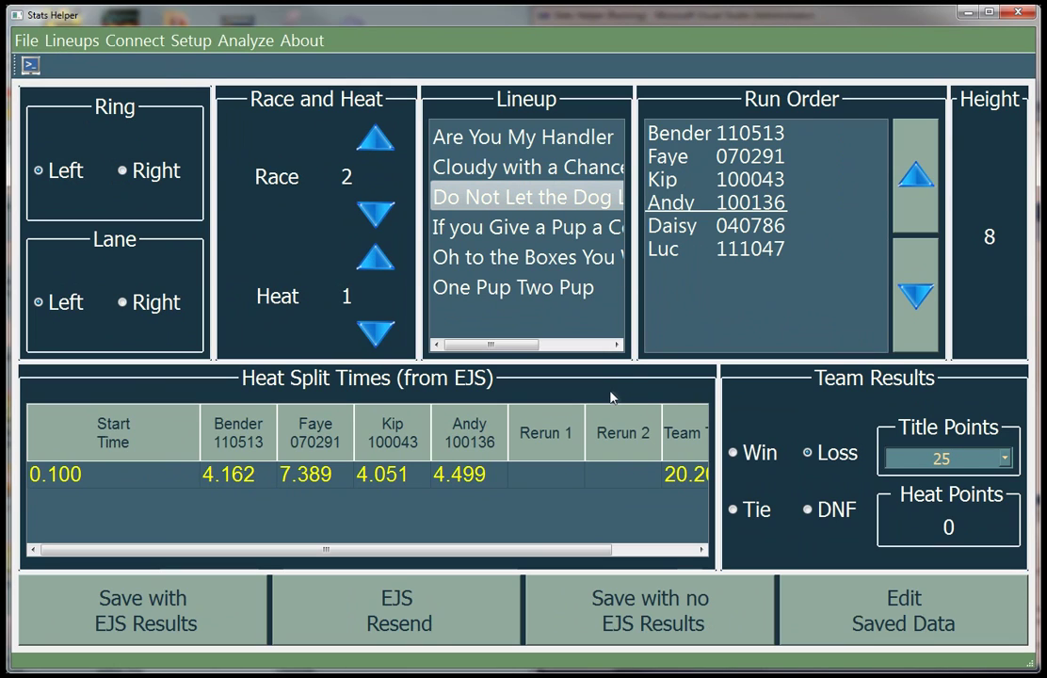
- Save heat 1 with EJS results, advancing to race 2, heat 2
click(211, 620)
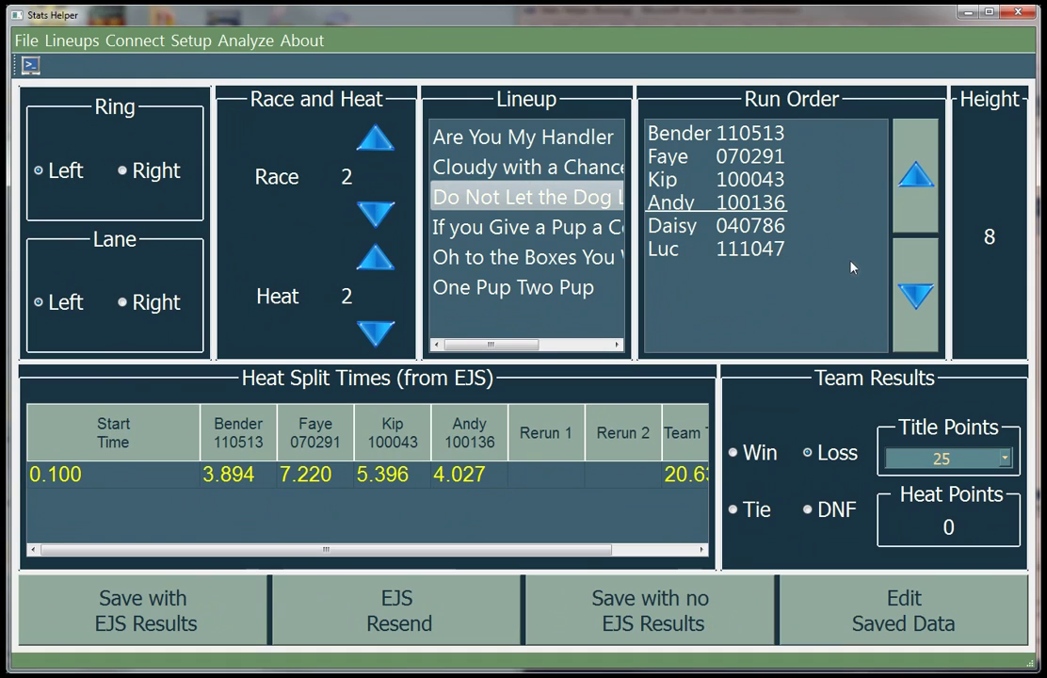
- Toggle the ring to right then left, and the lane to right then back to left
click(125, 172)
click(74, 173)
click(136, 304)
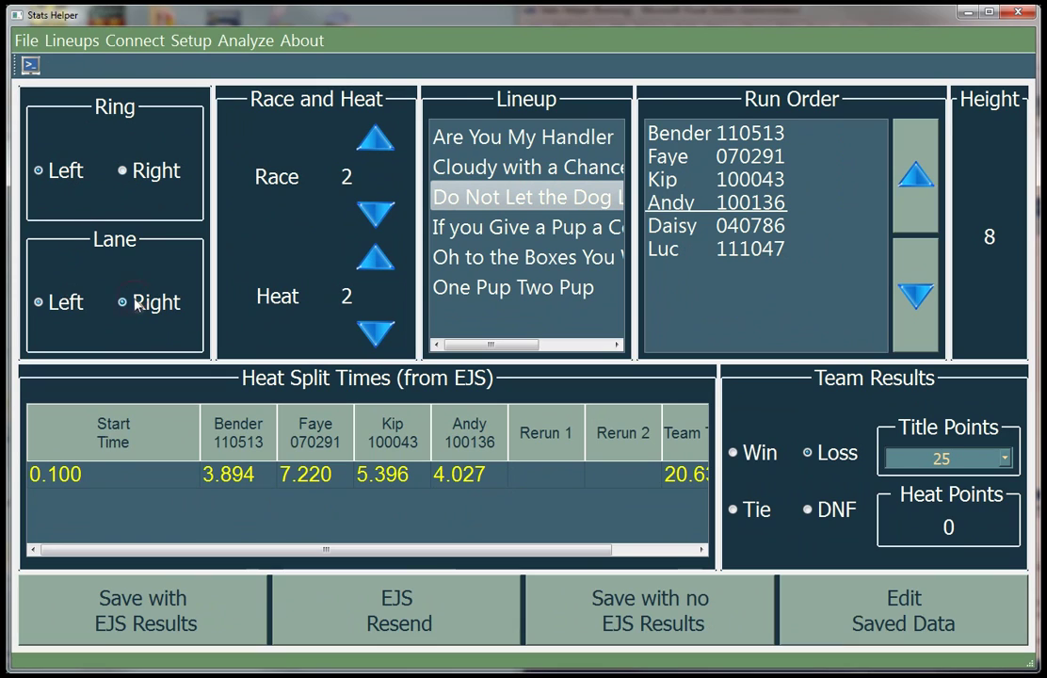
click(52, 305)
- Run the race number up several steps, then back down to 1
click(377, 158)
click(376, 158)
click(376, 158)
click(376, 158)
click(377, 158)
drag(377, 158, 377, 156)
click(373, 209)
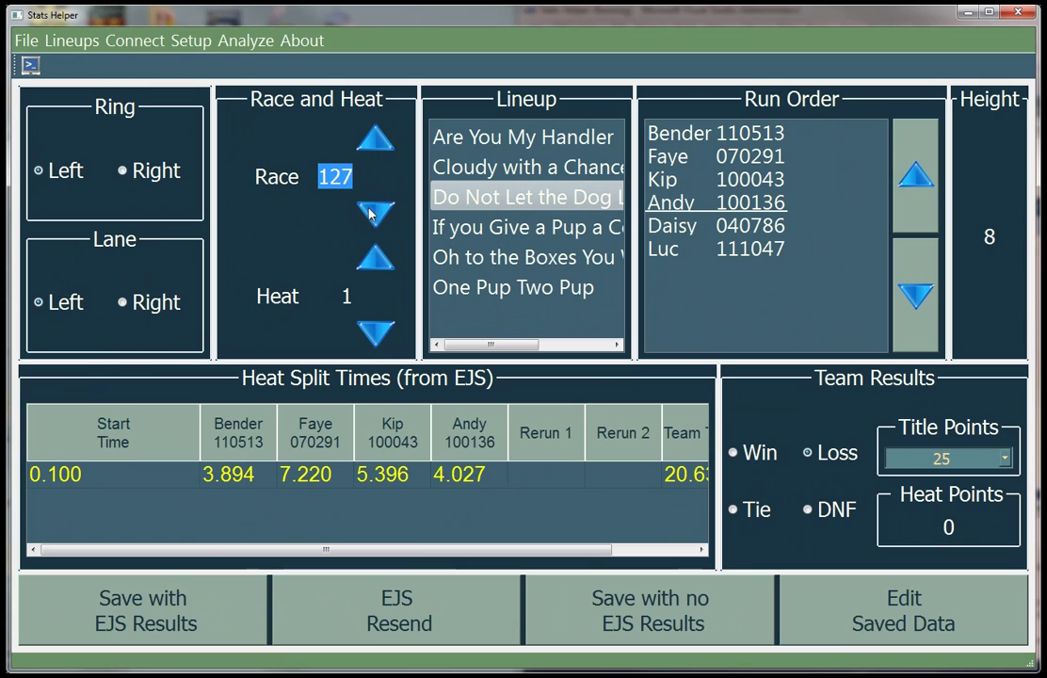
click(370, 215)
click(370, 215)
drag(370, 215, 370, 215)
double_click(370, 214)
double_click(370, 214)
click(370, 215)
double_click(371, 214)
click(370, 214)
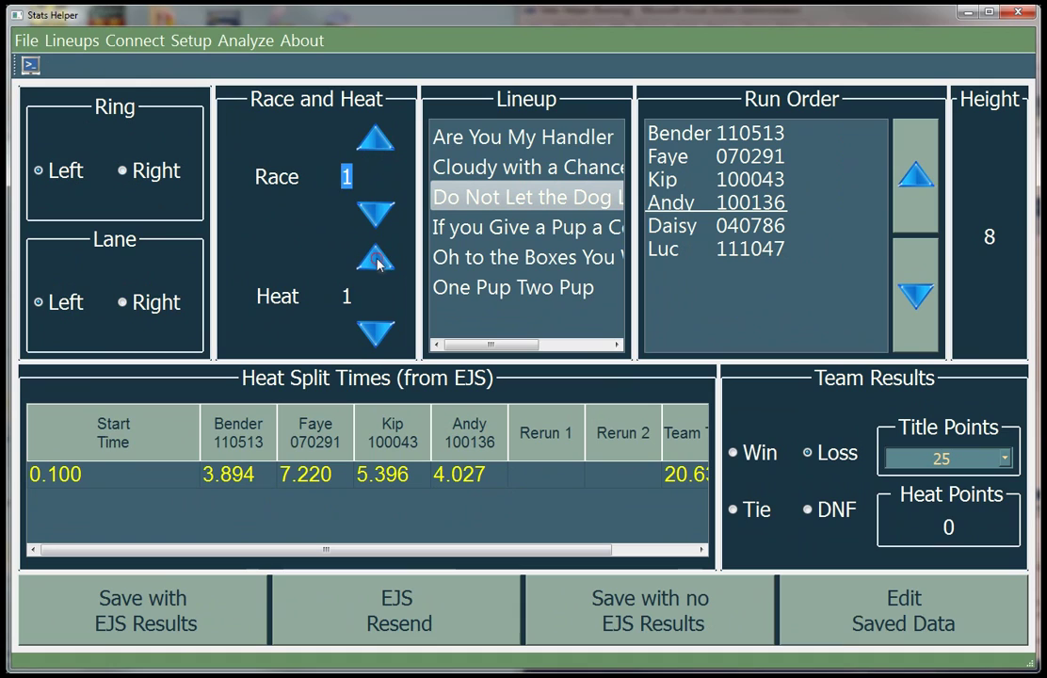
click(377, 264)
- Move the heat number up and down, then set race 2 with heat reset to 1
click(377, 263)
click(377, 263)
click(377, 264)
double_click(378, 329)
click(378, 330)
click(379, 254)
click(381, 257)
click(374, 140)
- Browse the lineups, ending on 'If you Give a Pup a Cookie' with Monty, BLAZE, Ginny and Scamp
click(540, 137)
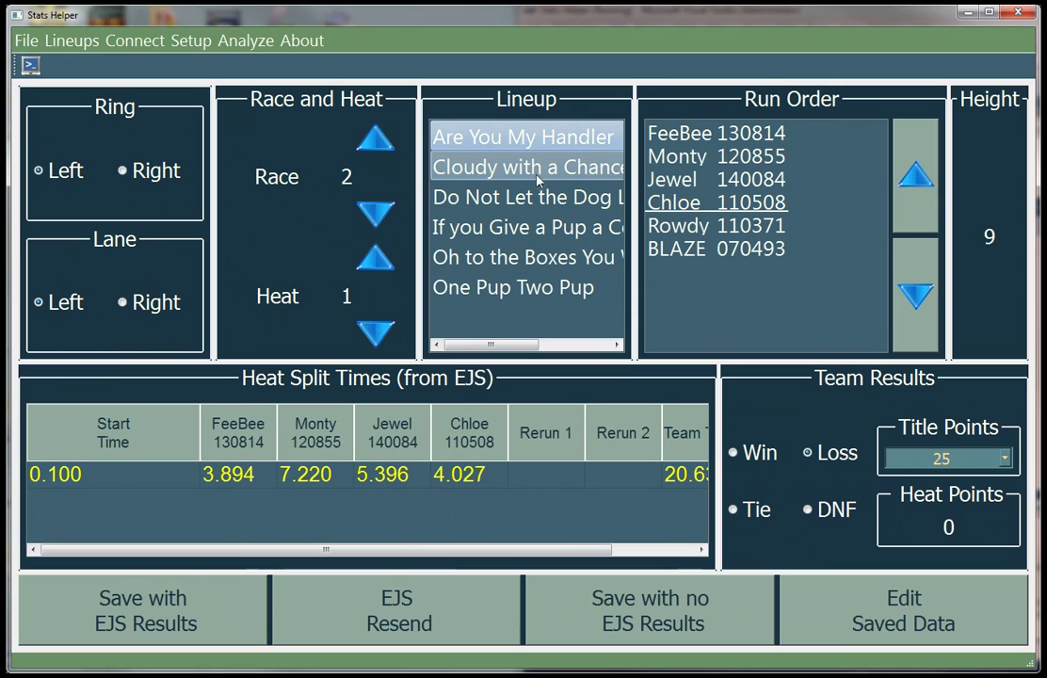
click(532, 173)
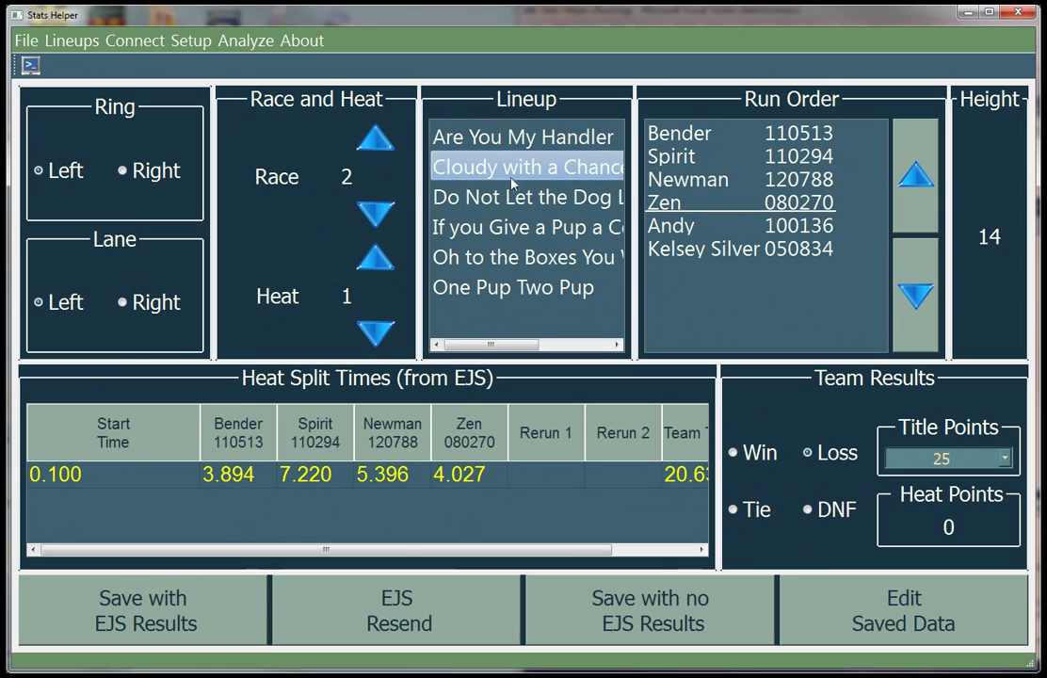
click(482, 196)
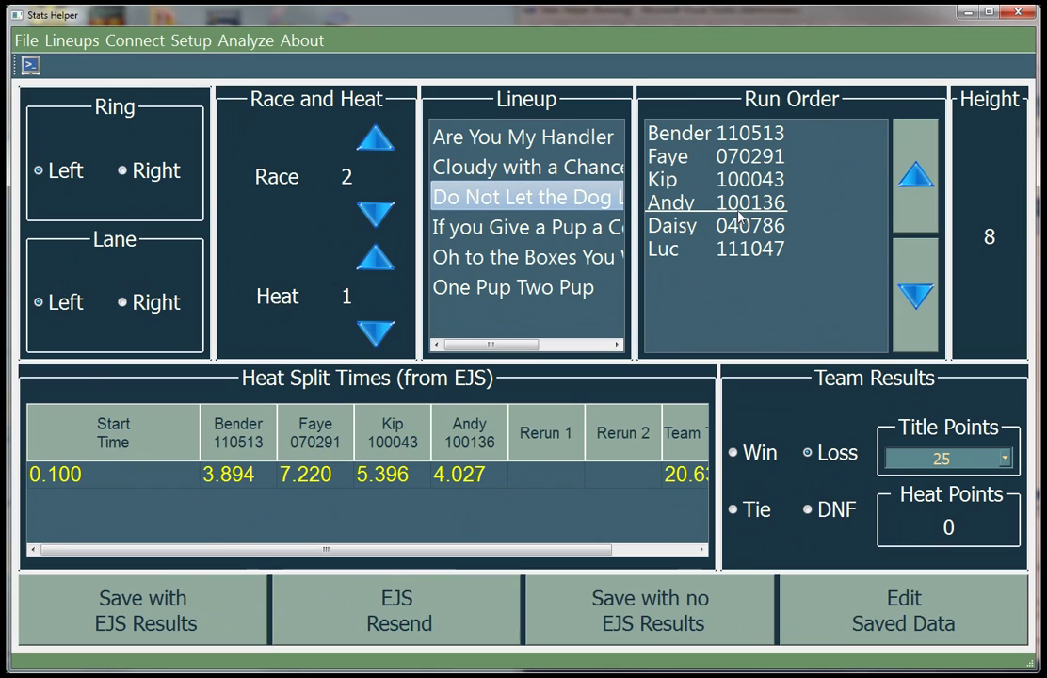
click(499, 227)
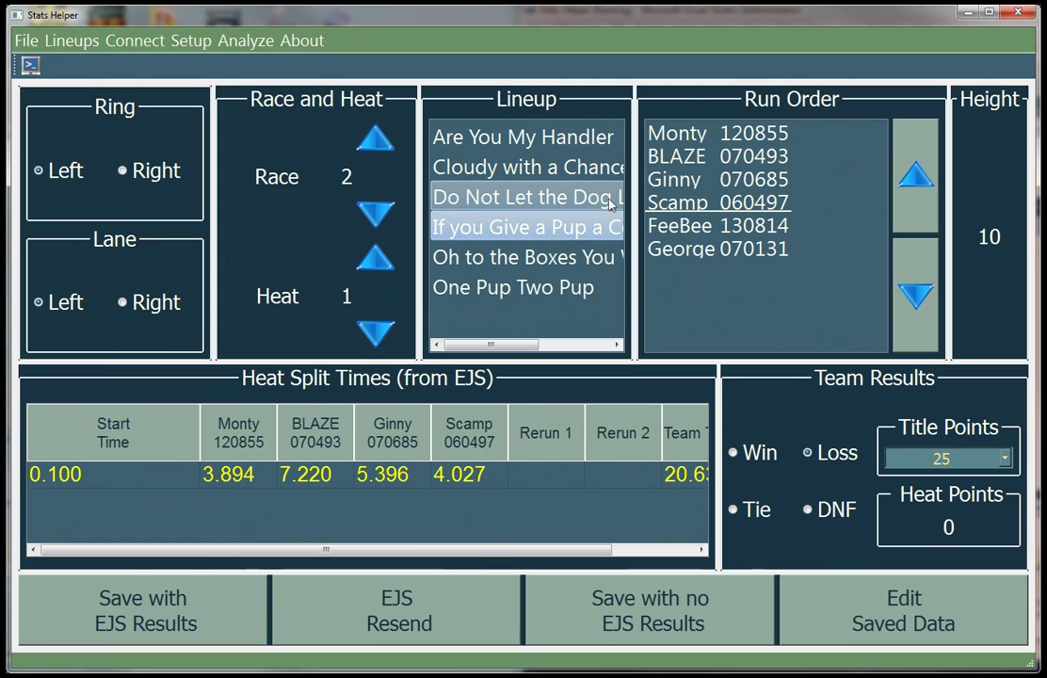
- Move Ginny up past BLAZE to the front of the run order
click(683, 187)
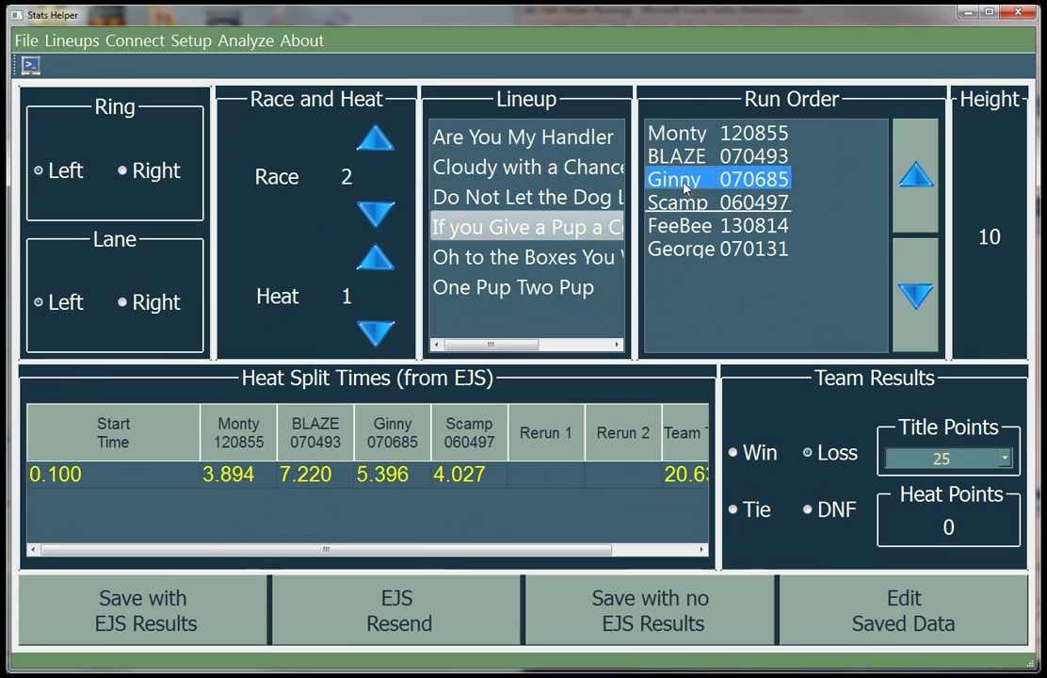
click(687, 158)
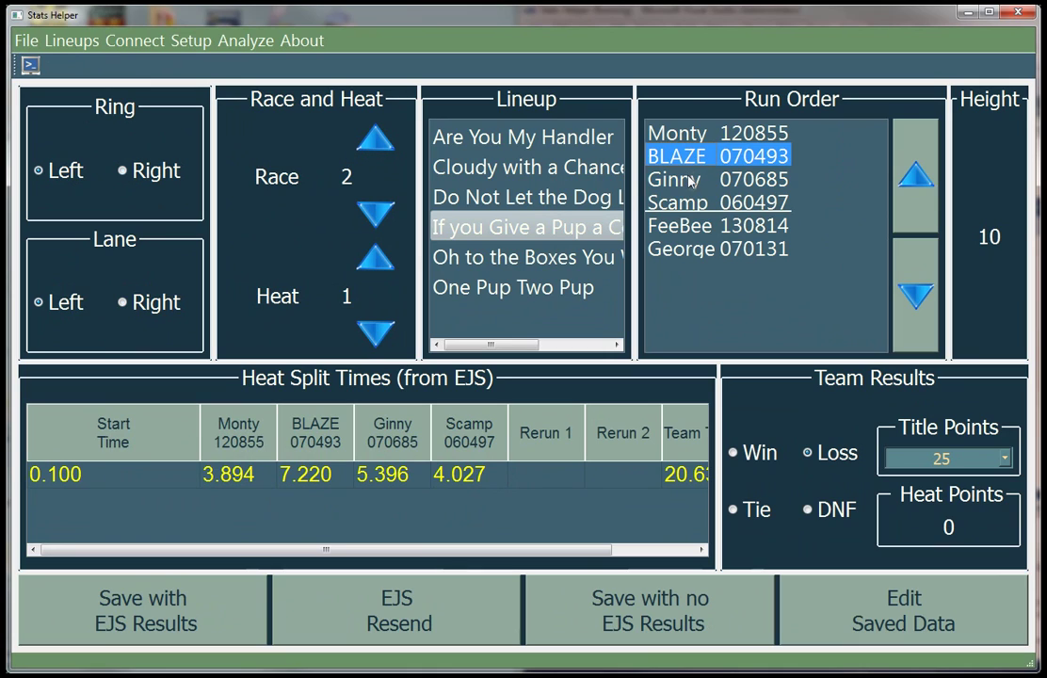
click(690, 179)
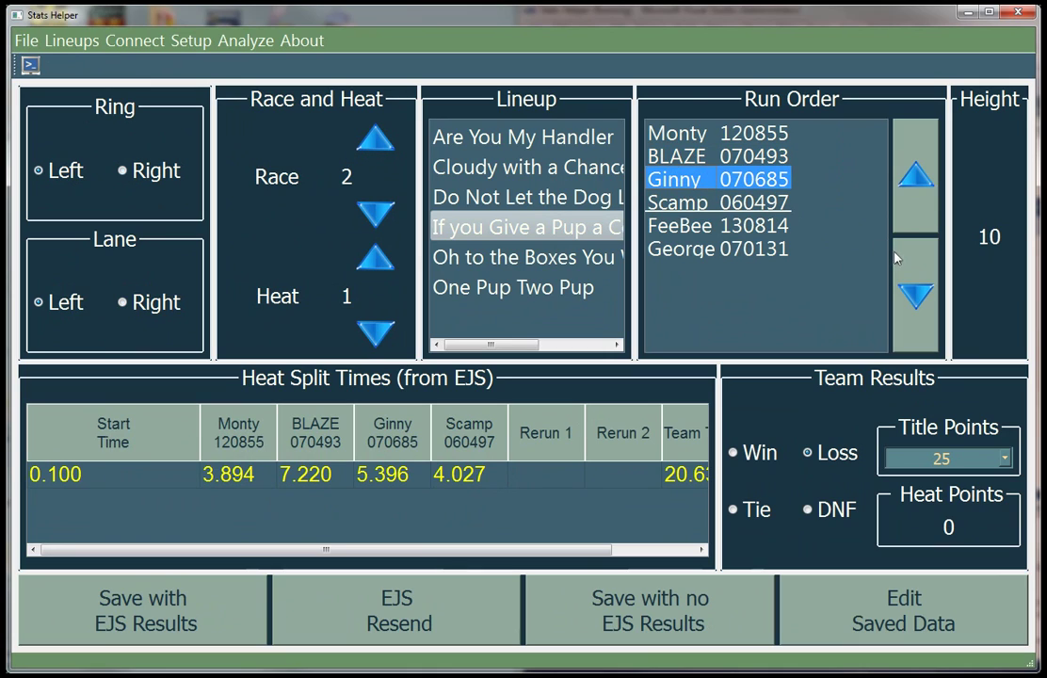
click(909, 185)
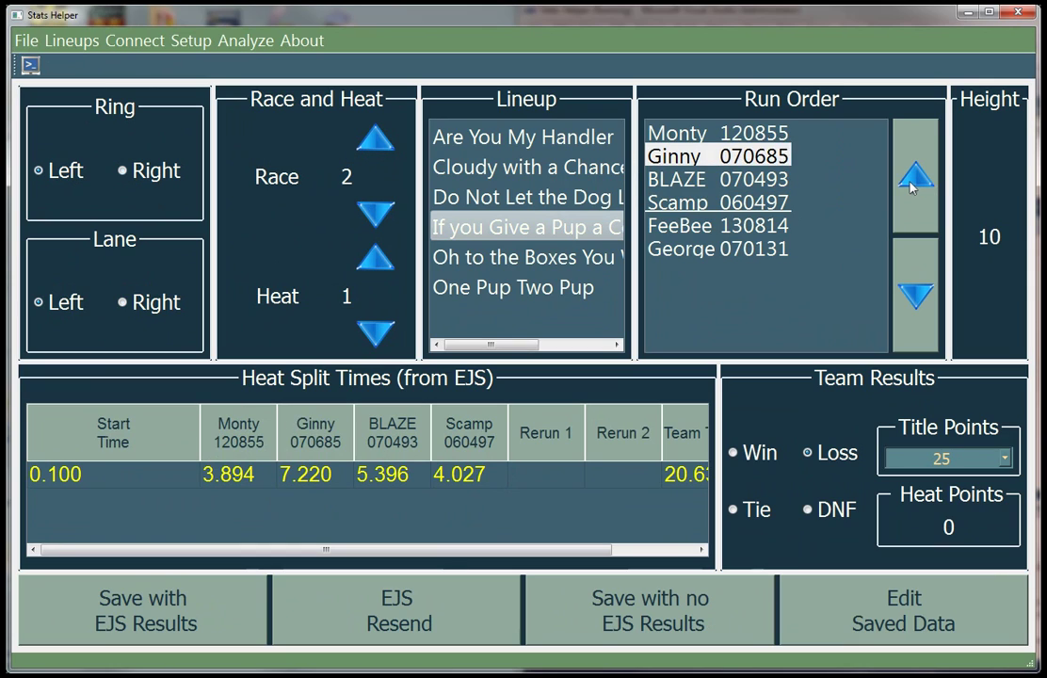
click(910, 186)
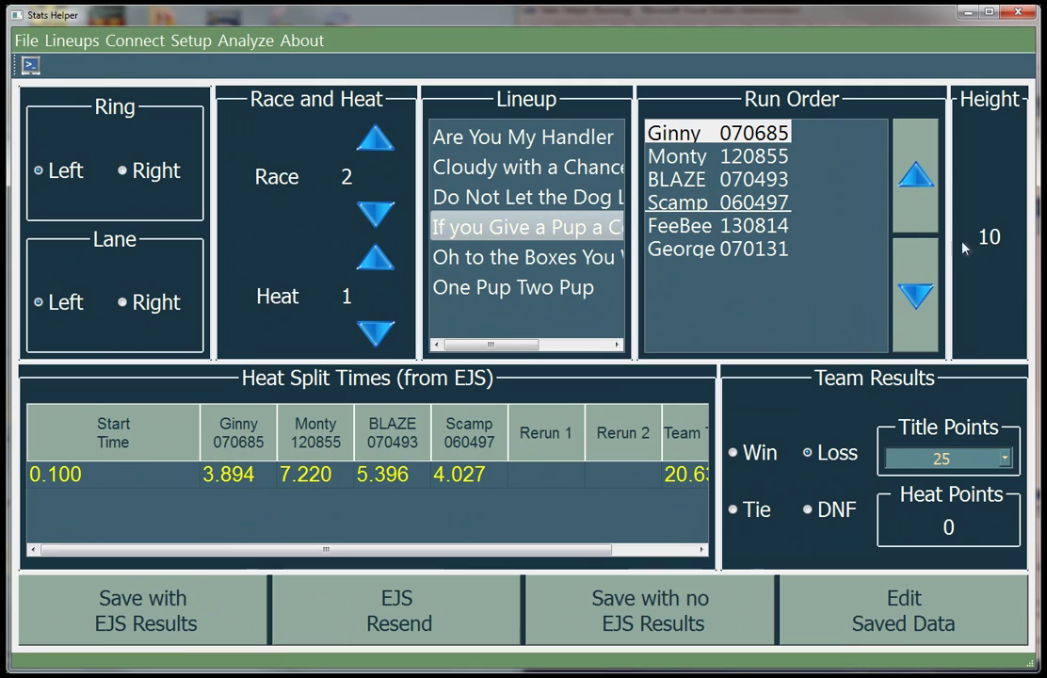
- Move Scamp and FeeBee below George, and widen the split table to show the 20.637 team time
click(745, 203)
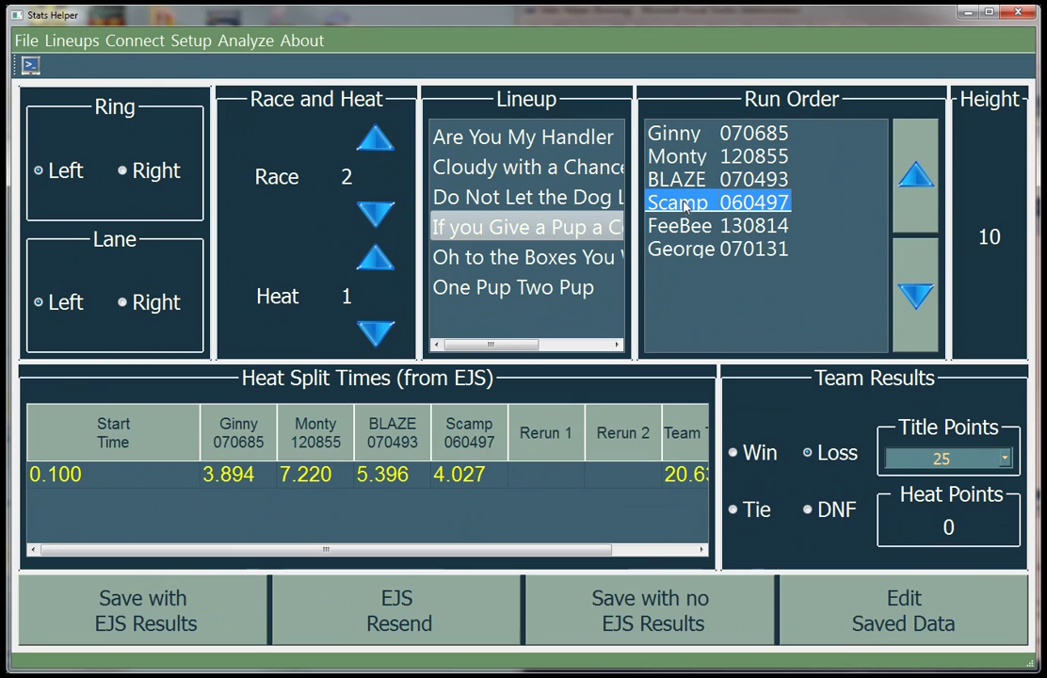
click(919, 297)
click(918, 297)
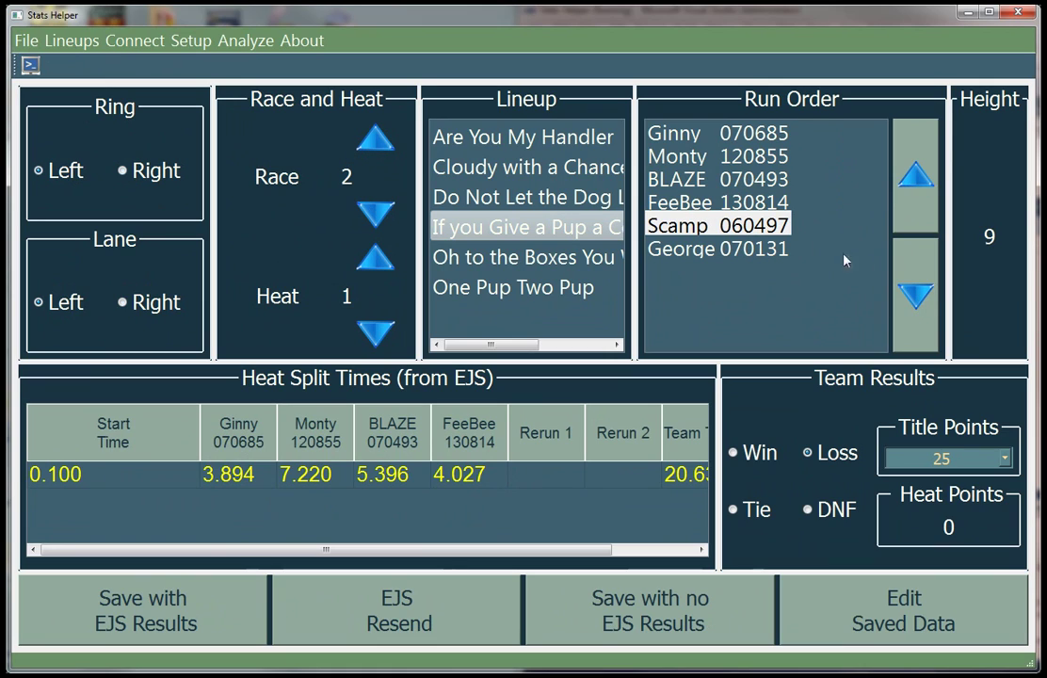
click(918, 296)
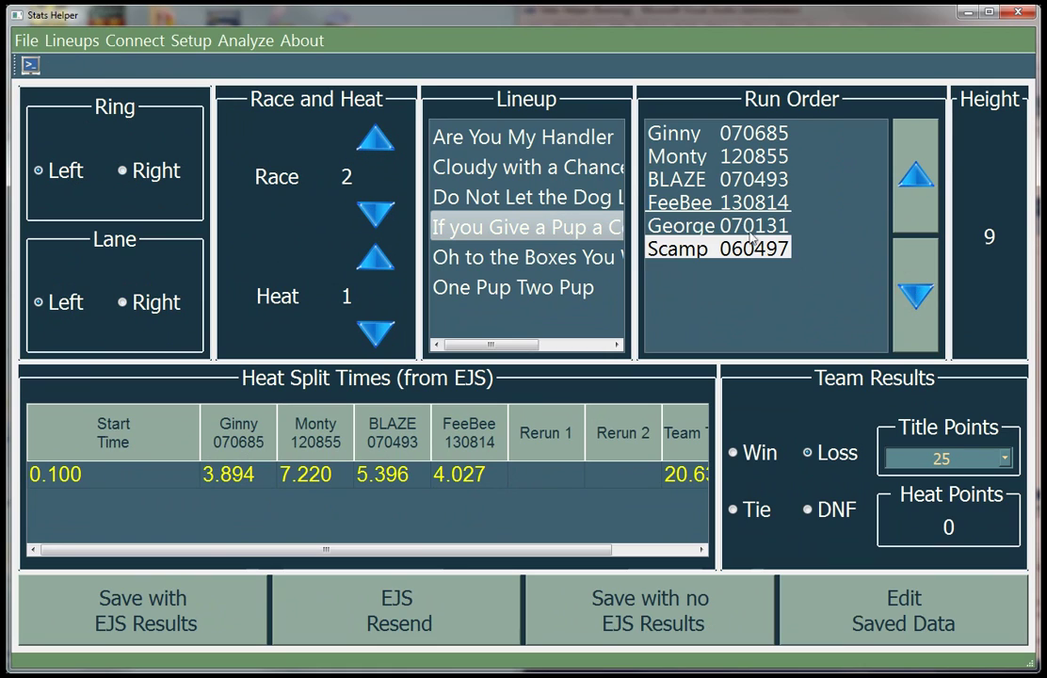
click(676, 203)
click(906, 299)
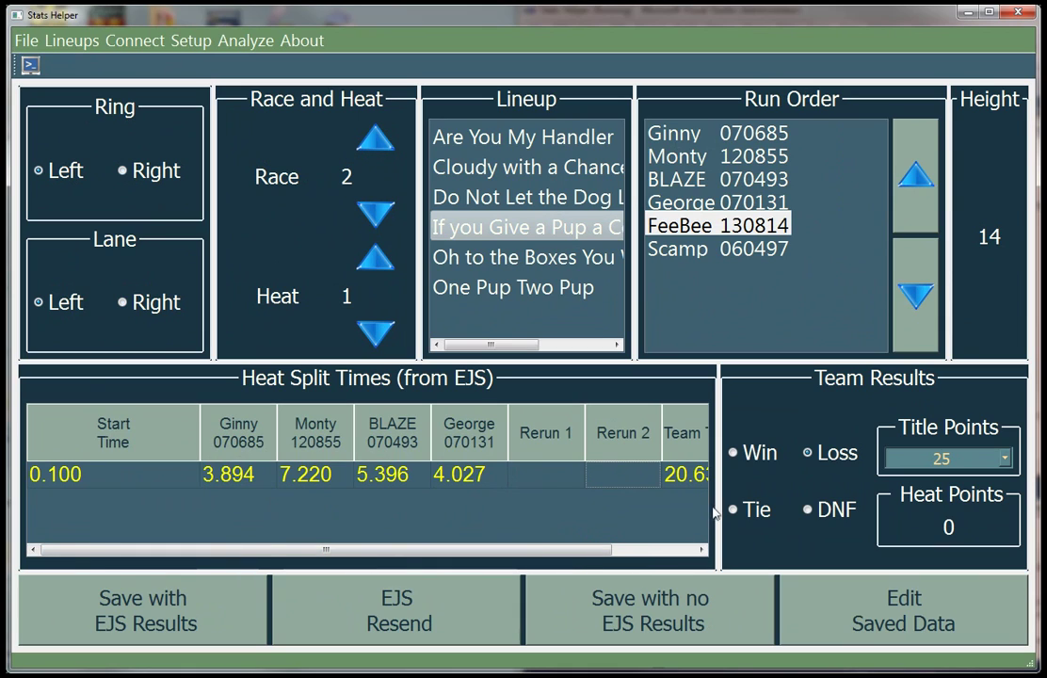
drag(719, 496, 788, 497)
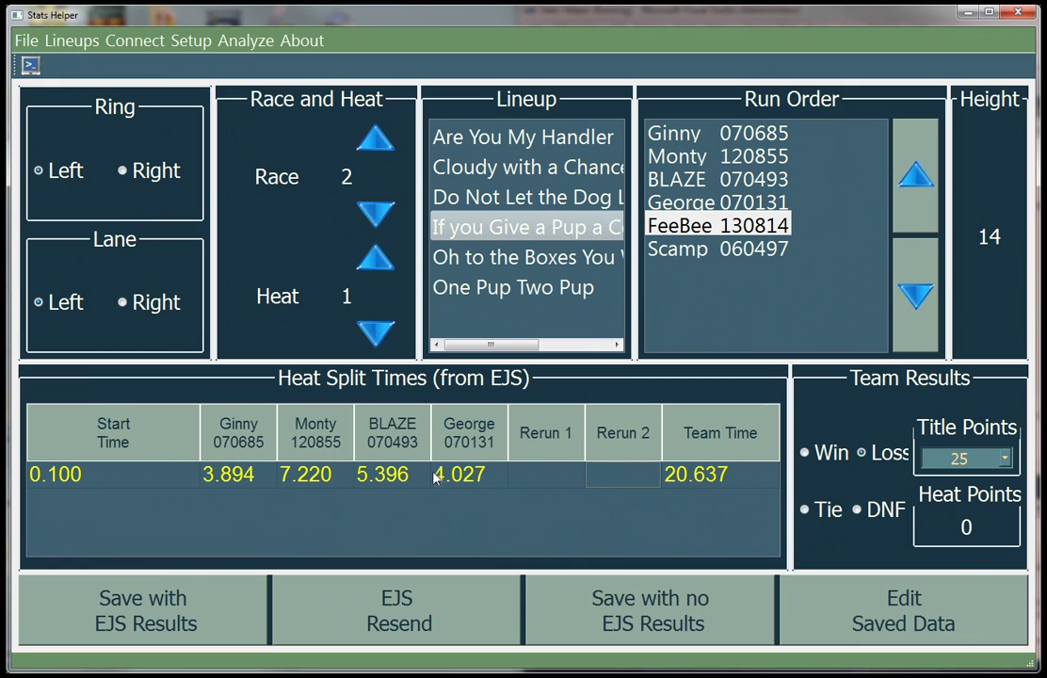
- Flag Ginny's 3.894 split for Bad Pass and Dropped Ball
click(215, 432)
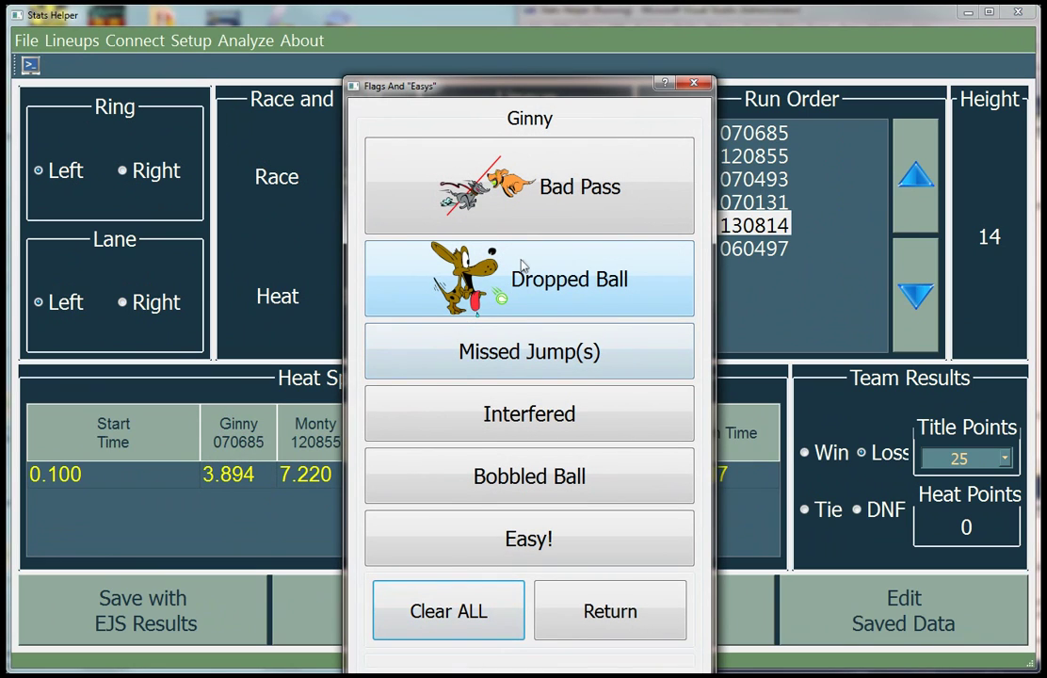
click(538, 207)
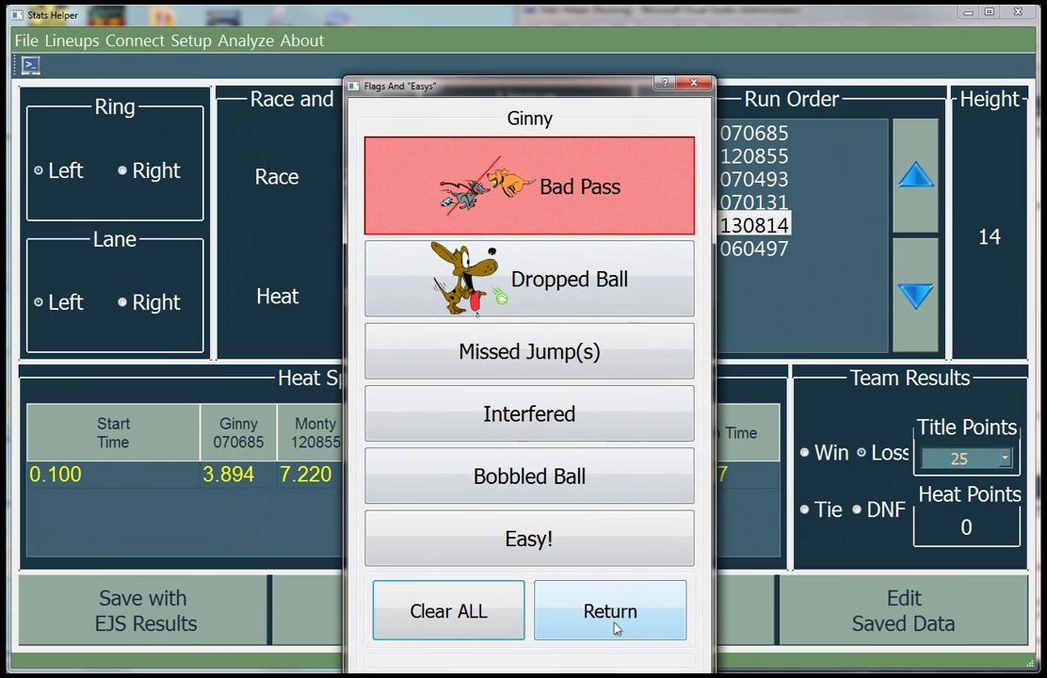
click(603, 290)
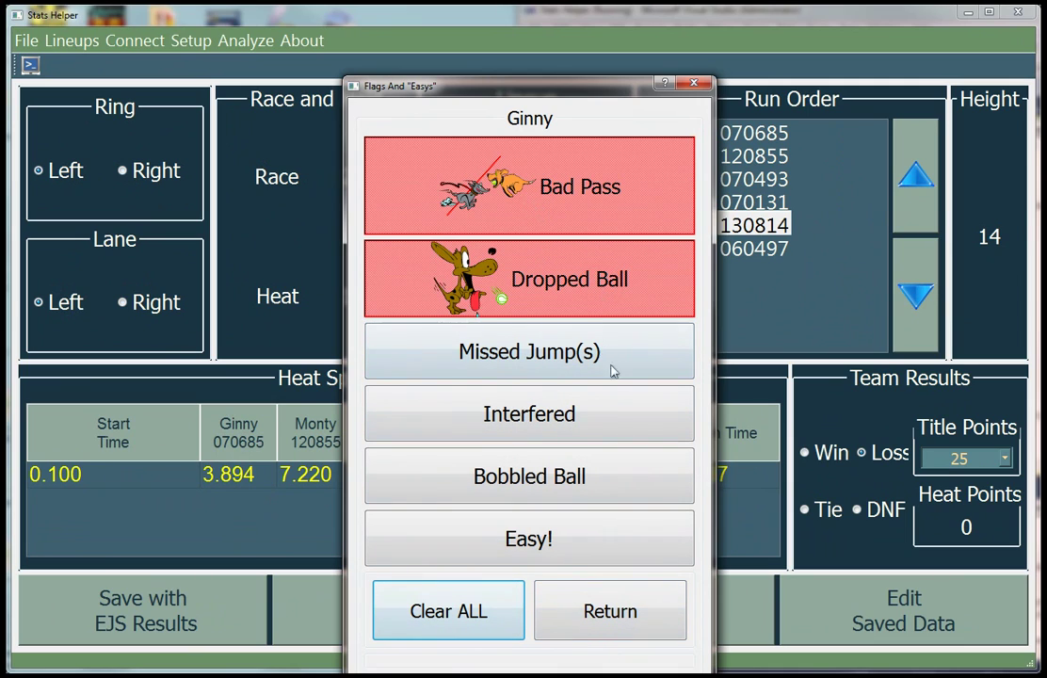
click(653, 629)
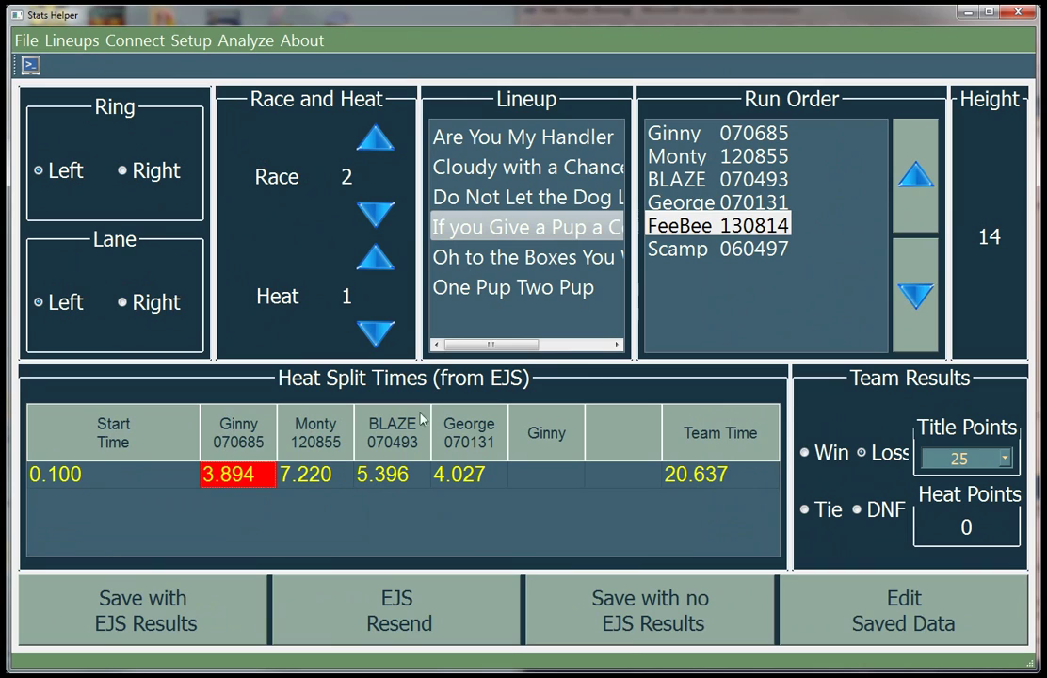
- Set the rerun dog to No Rerun
click(544, 440)
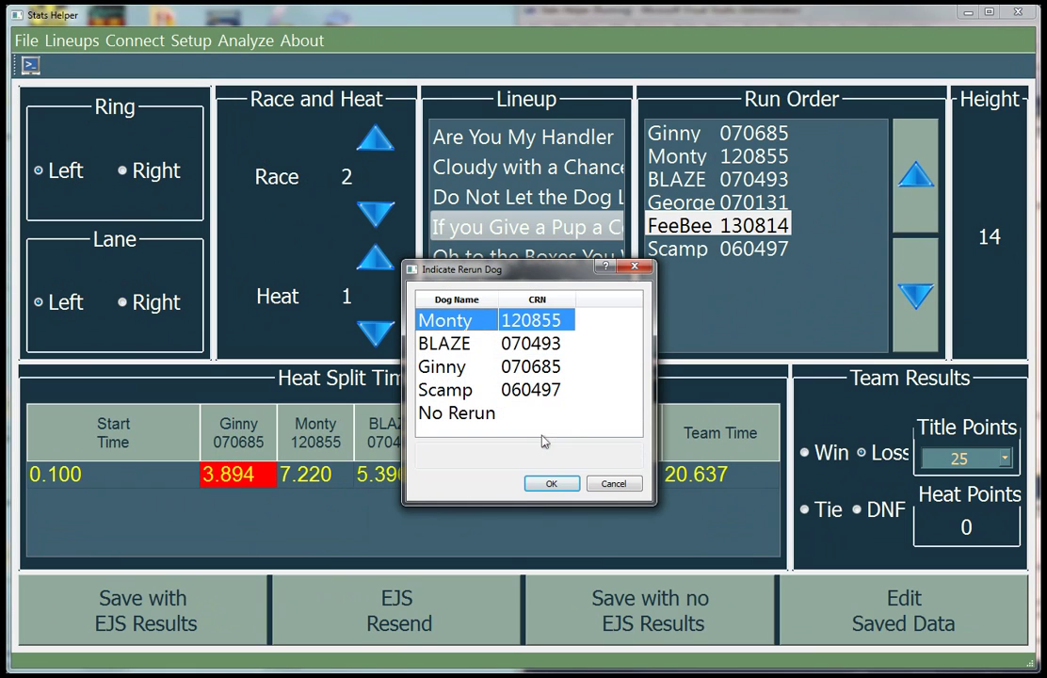
click(471, 415)
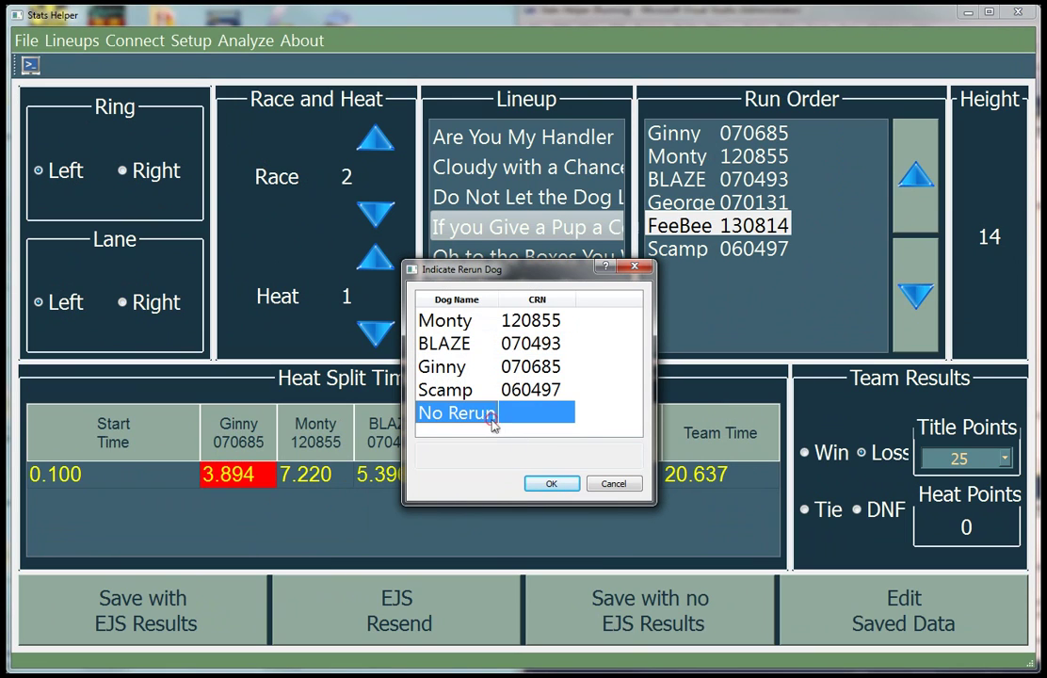
click(546, 483)
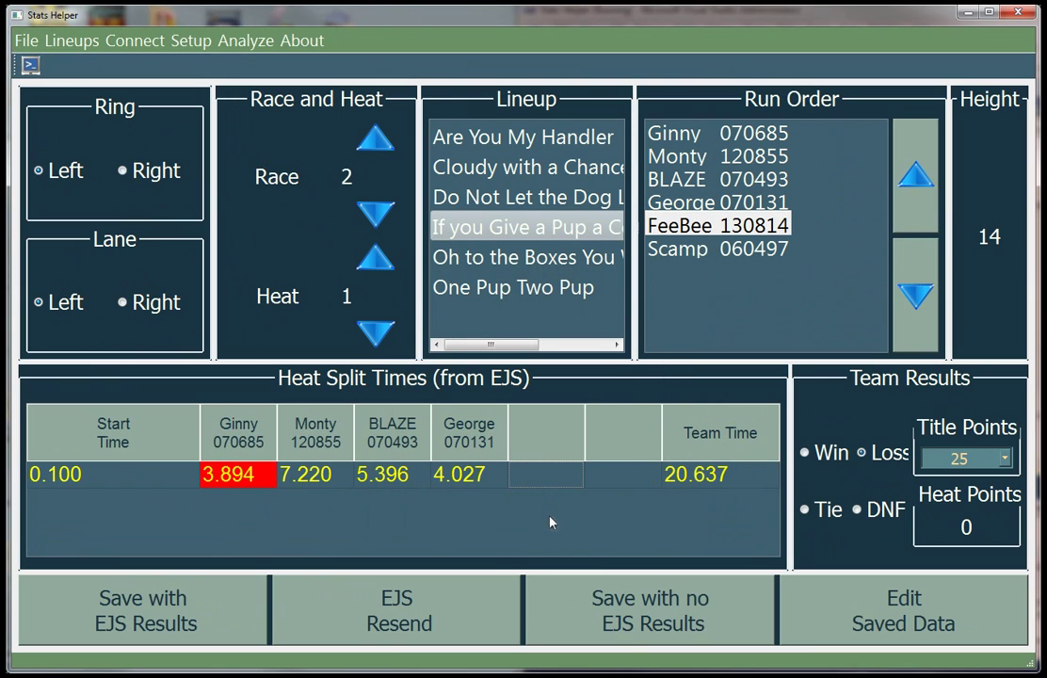
- Close BLAZE's fault flags without marking any fault
click(401, 454)
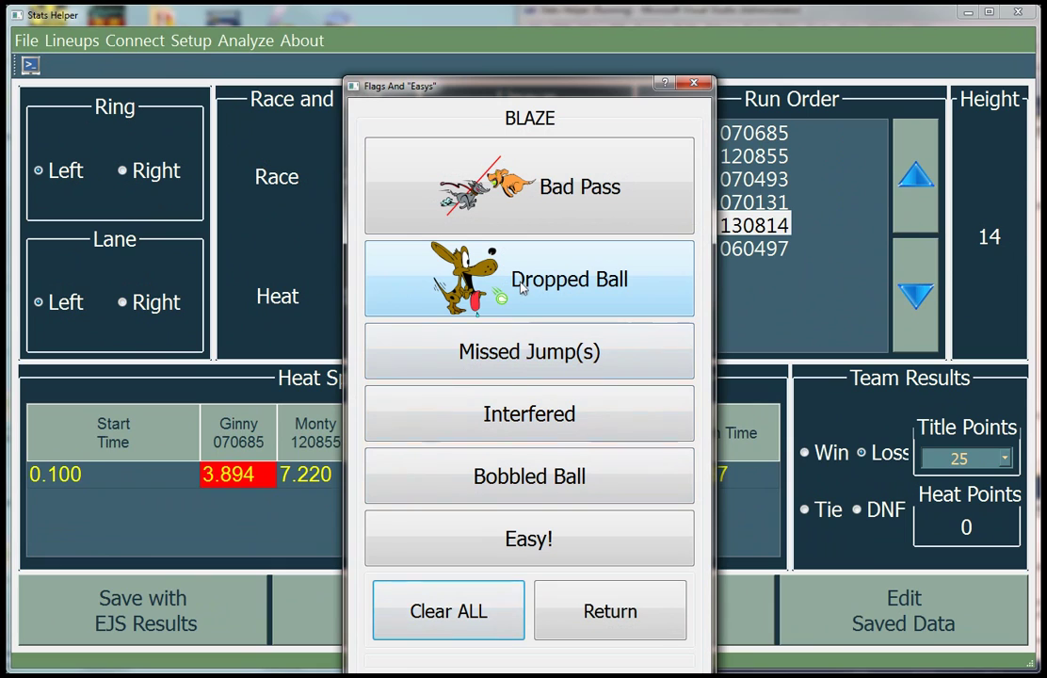
click(607, 625)
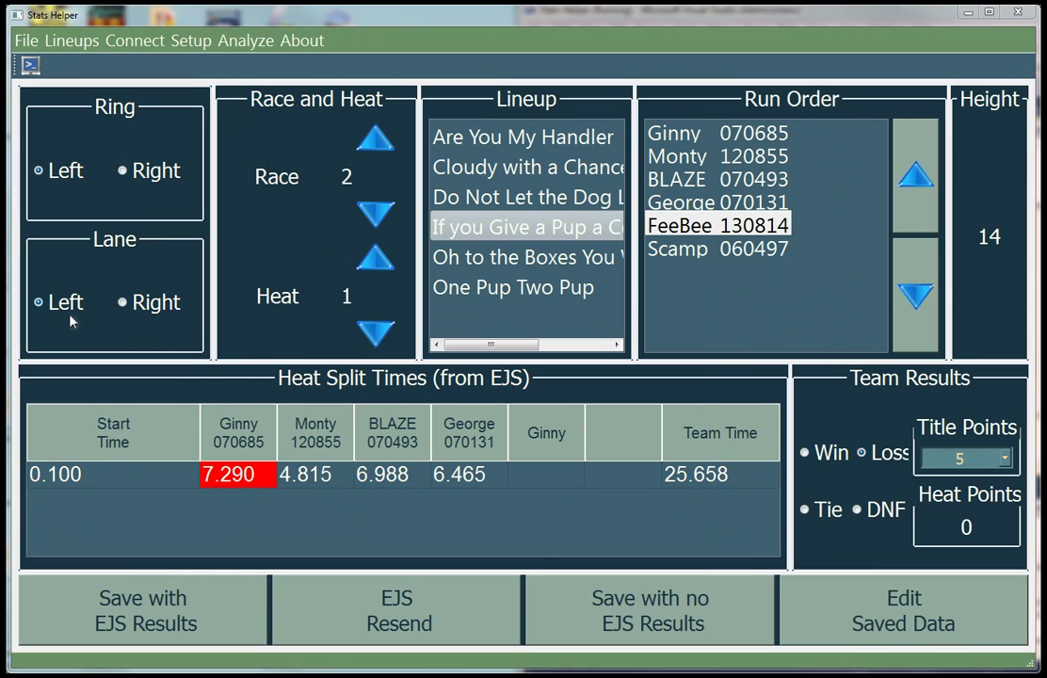
- Set Lane Right, load splits 6.743, 4.993, 6.818, 4.190, and save the heat with EJS results
click(121, 302)
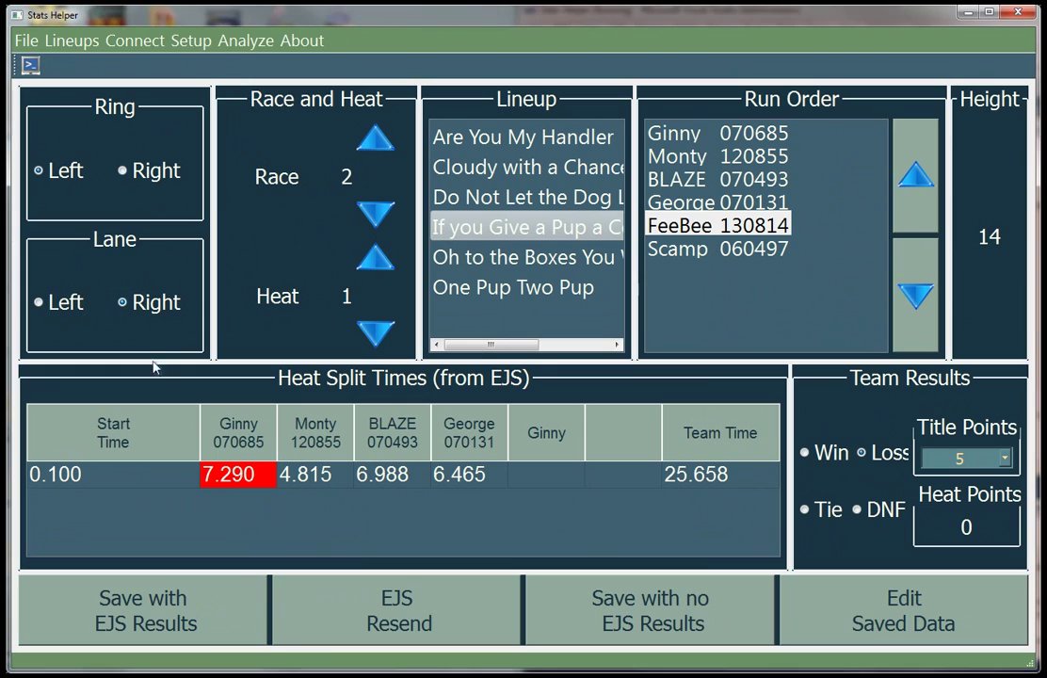
click(321, 622)
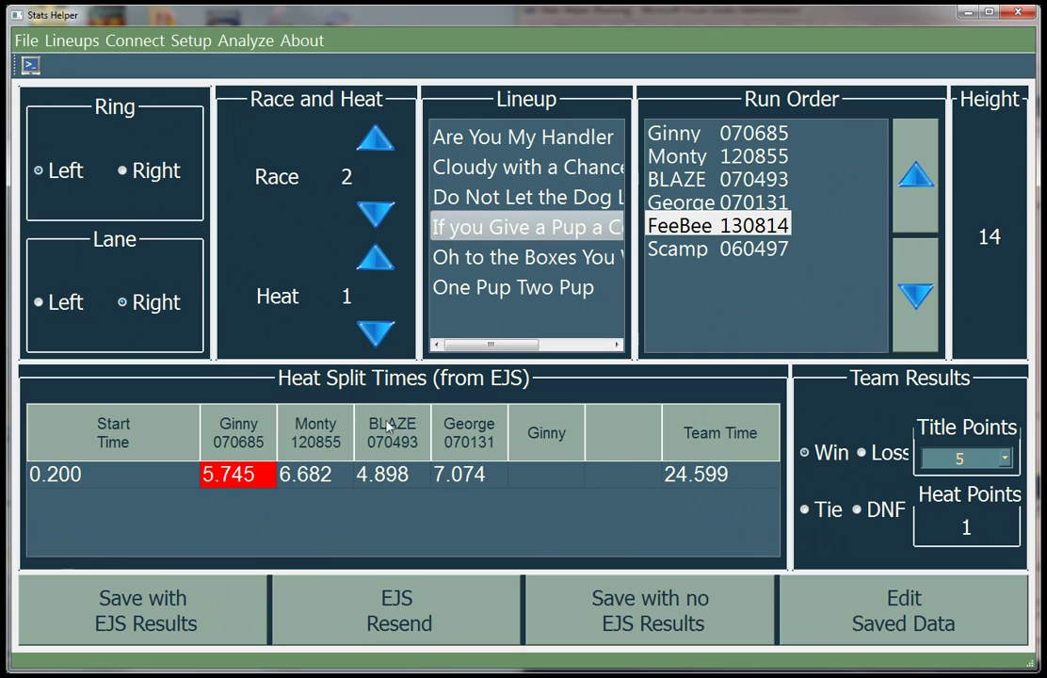
click(187, 631)
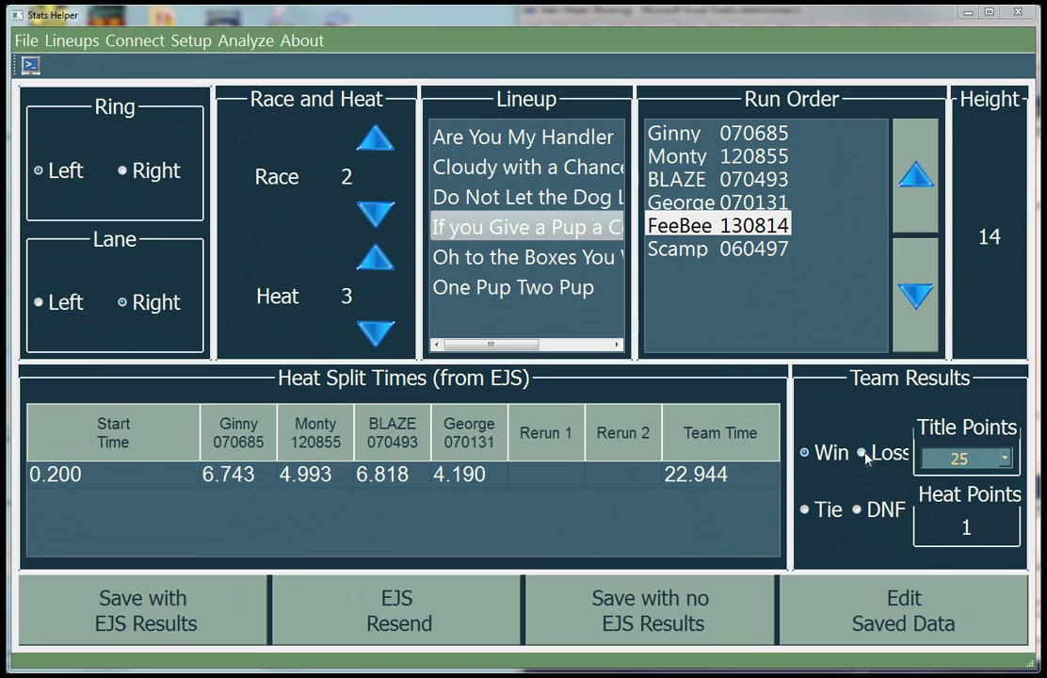
- Widen the results panel, flag George's 4.190 split, and record DNF (0 title points, 1 heat point)
drag(791, 460, 756, 463)
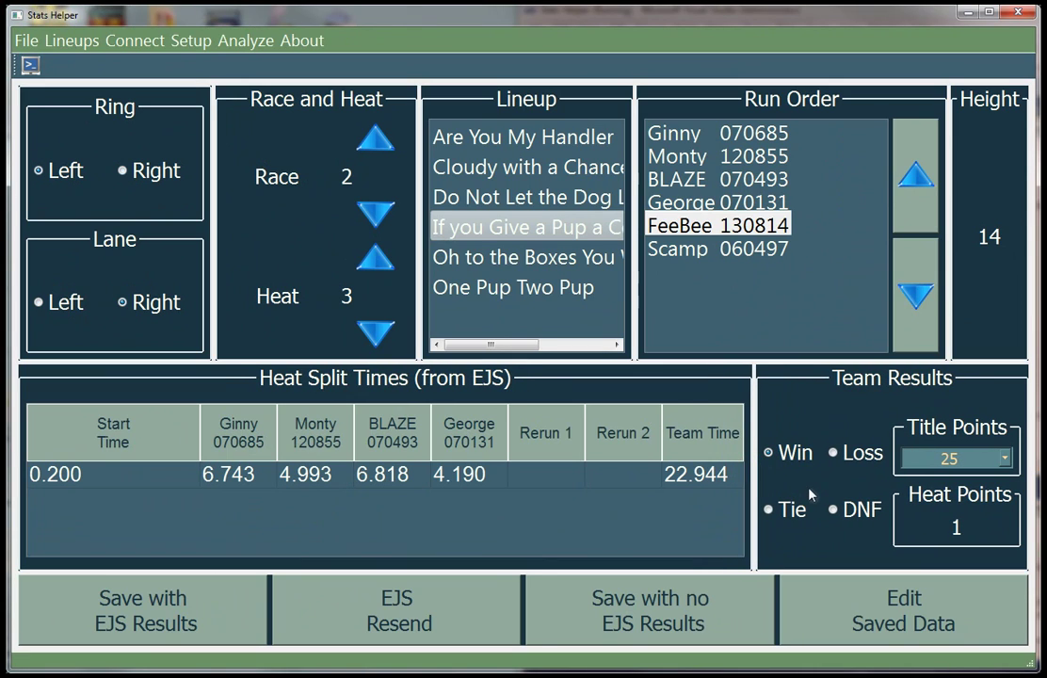
click(799, 468)
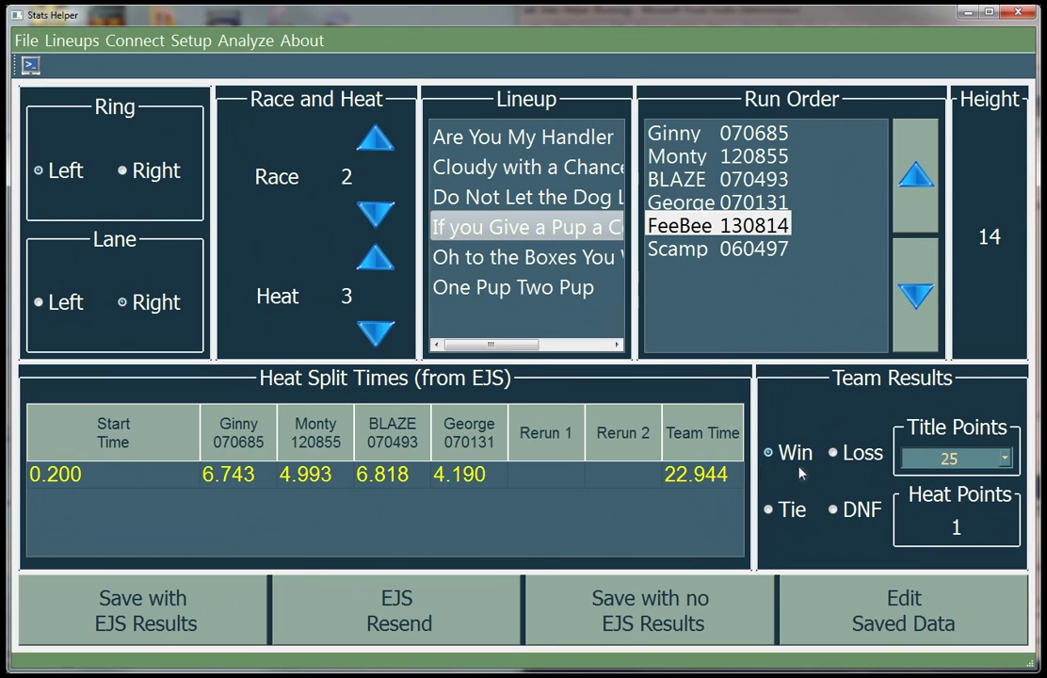
click(834, 513)
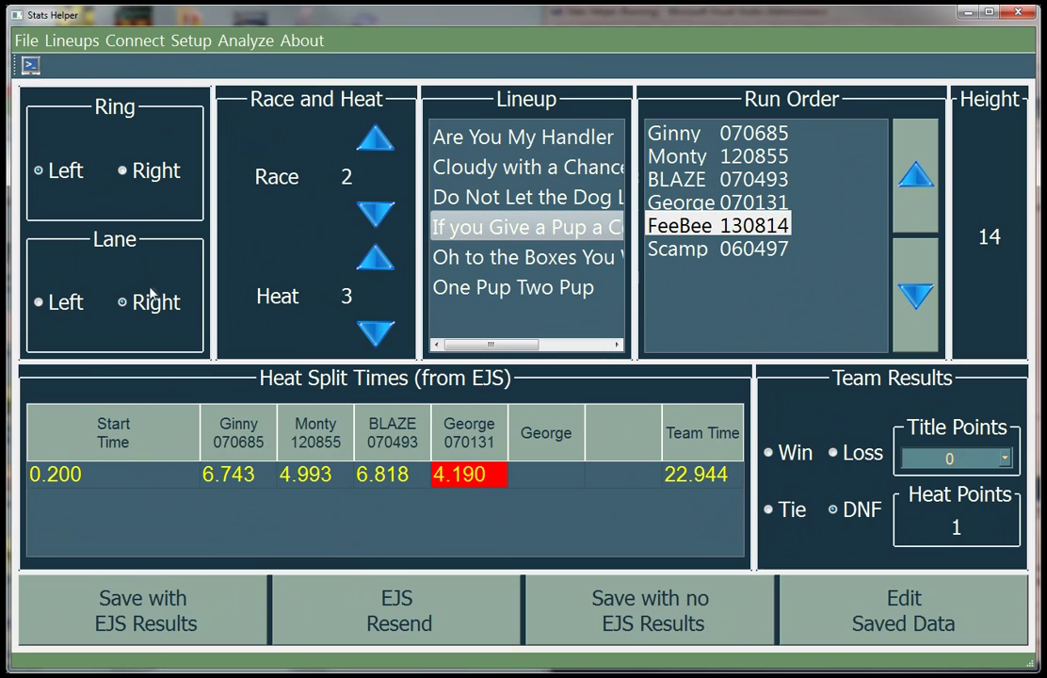
- Record the heat as a Win for 25 title points, toggling Ring to Right and back to Left
click(351, 619)
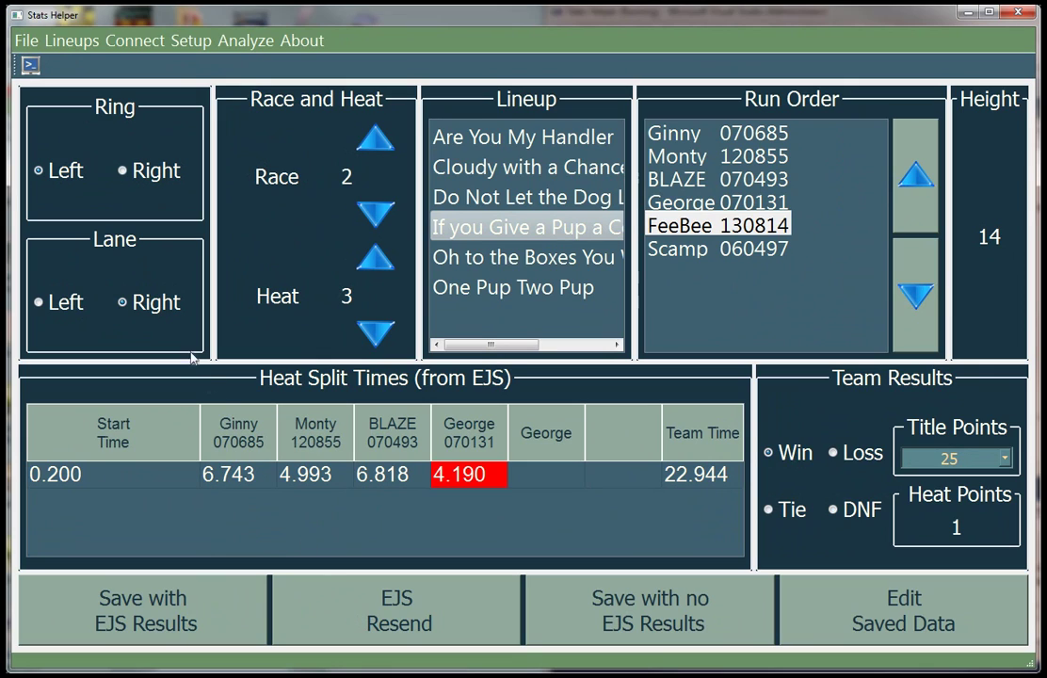
click(123, 172)
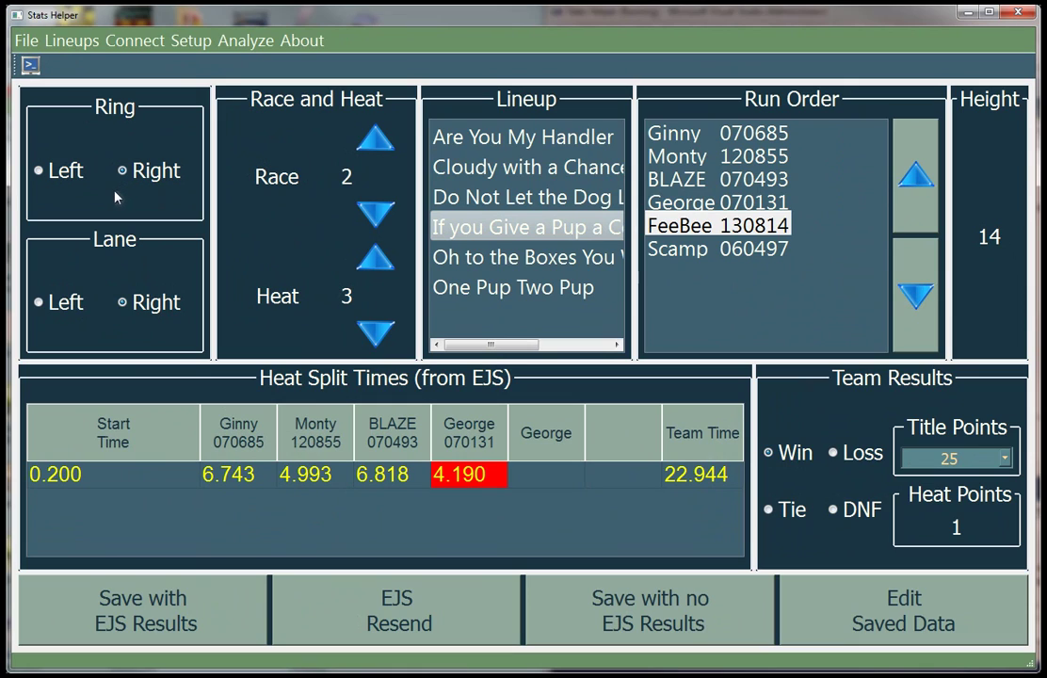
click(52, 172)
- Remove the Missed Jump(s) flag from George's split
click(460, 480)
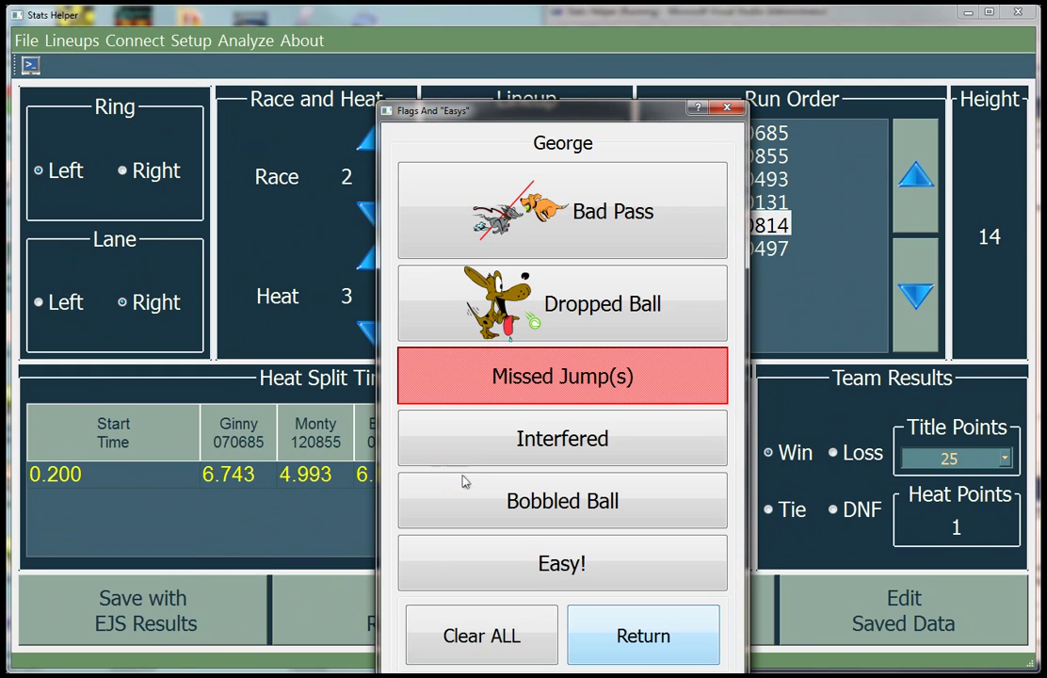
click(535, 396)
click(617, 645)
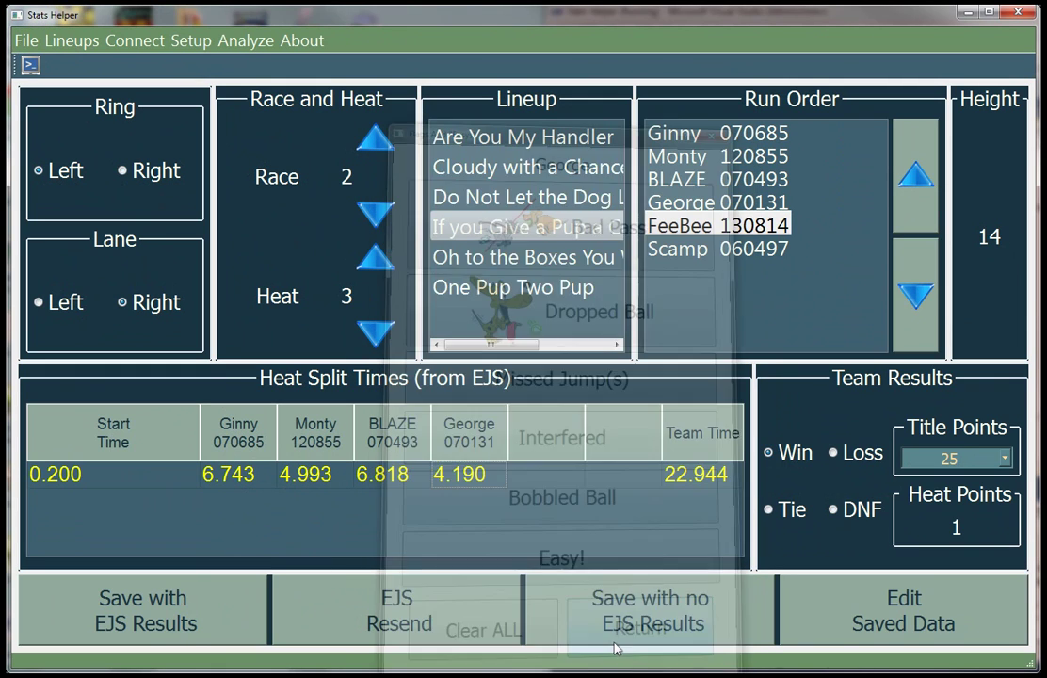
- Flag Ginny's 6.743 split for Dropped Ball and record the heat as DNF
click(229, 419)
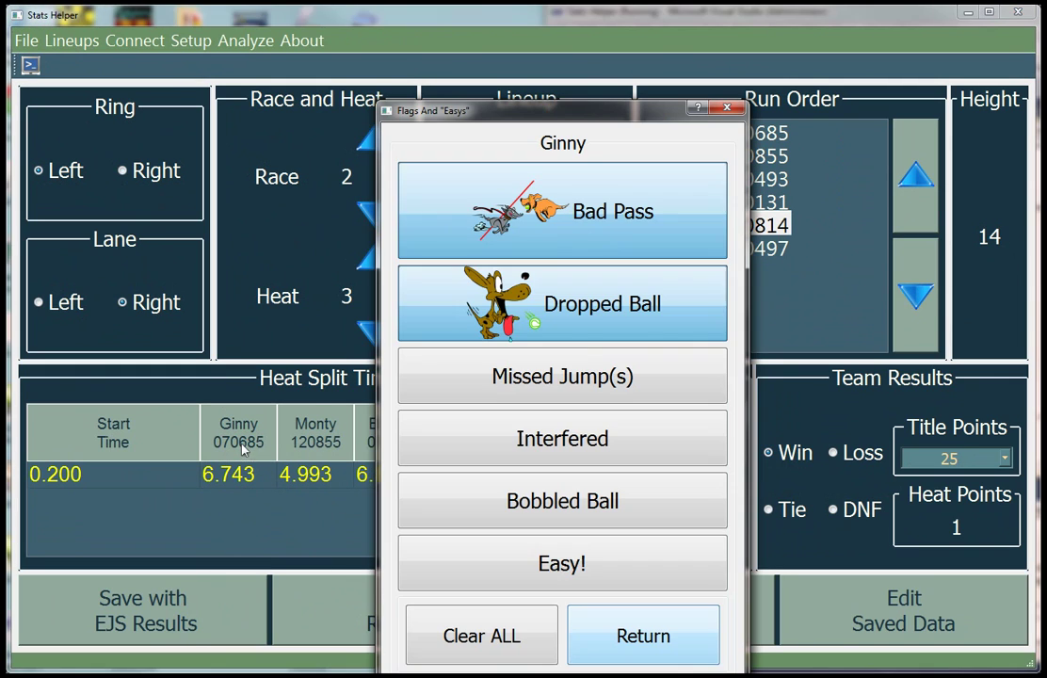
click(414, 320)
click(659, 617)
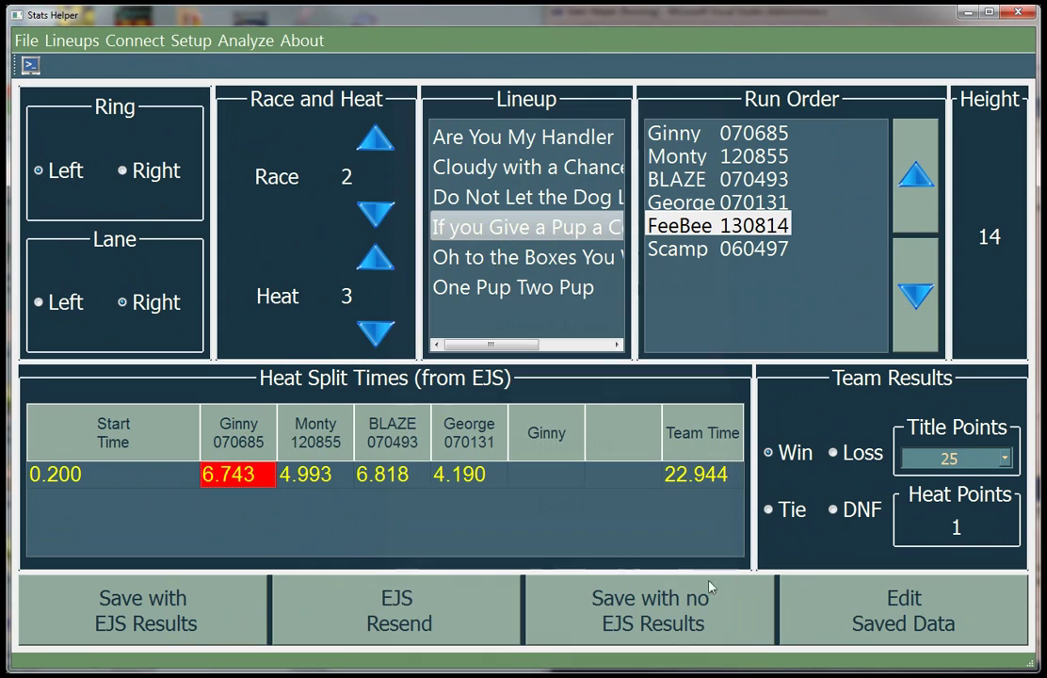
click(834, 509)
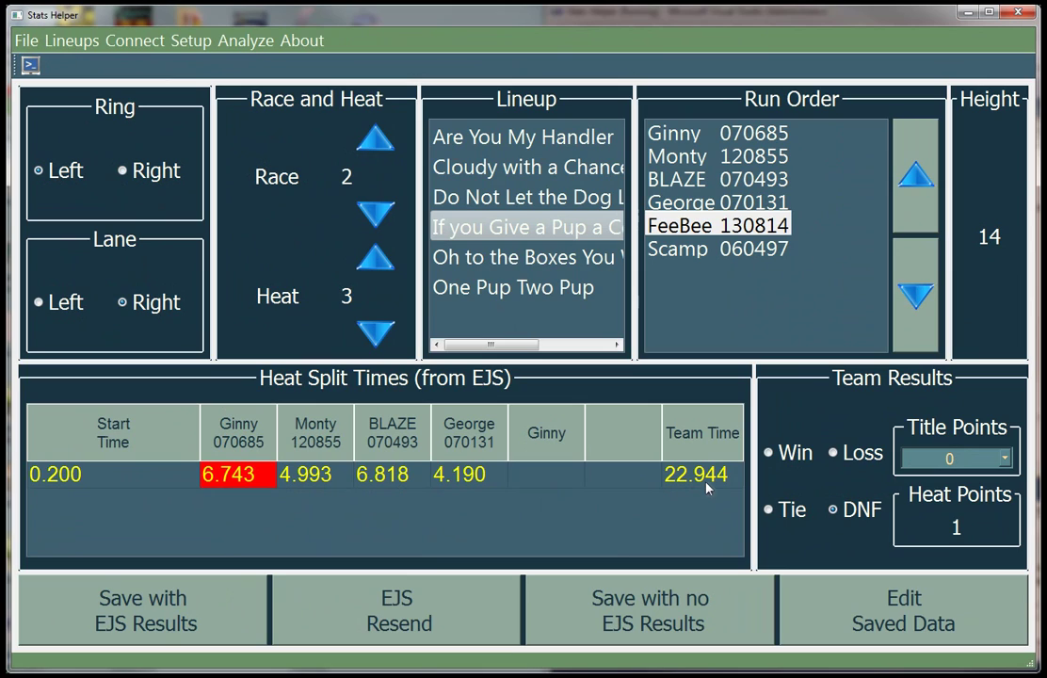
- Switch to Lane Right and resend EJS data for new splits 4.957, 7.263, 4.822, 6.174
click(66, 302)
click(347, 610)
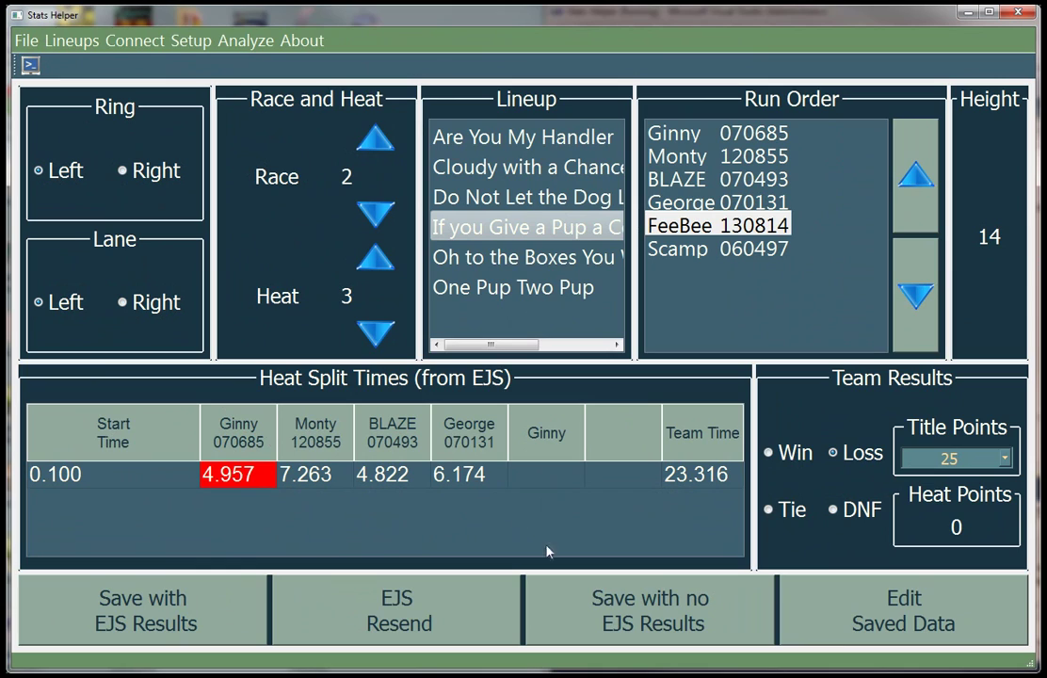
click(585, 616)
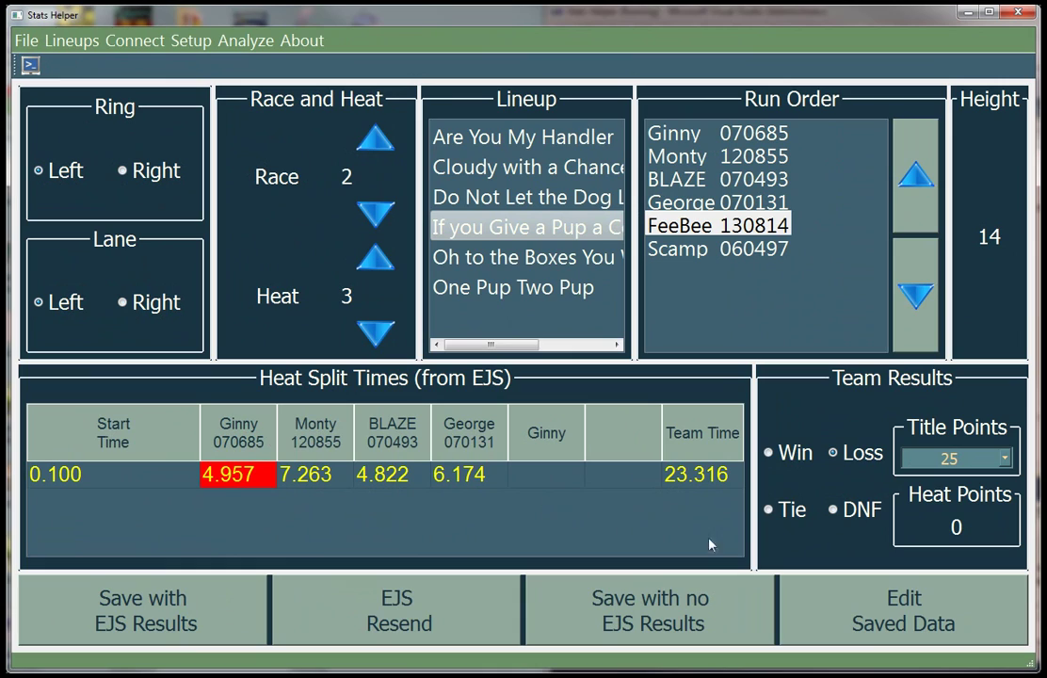
- Open the Edit Saved Data table listing recorded heats, dogs, splits, team times and title points
click(820, 599)
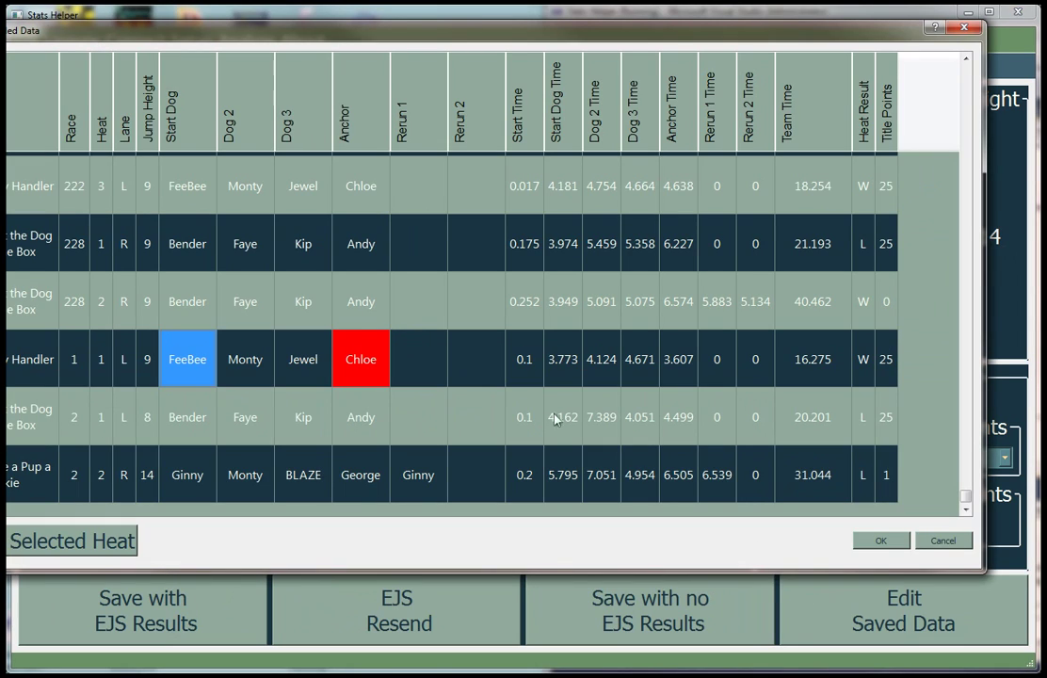